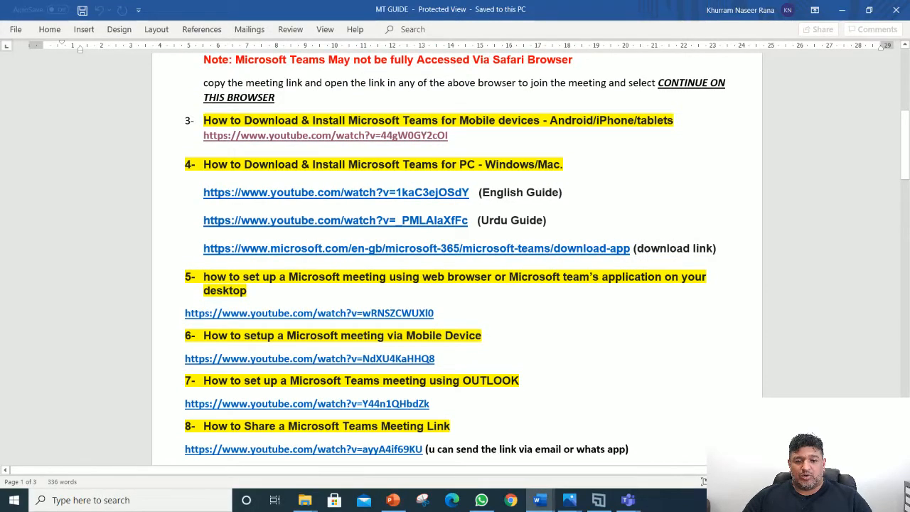
Step: Read through the MT GUIDE document, close the Teams sign-in window, and launch Google Chrome
scroll(455, 256, "down", 3)
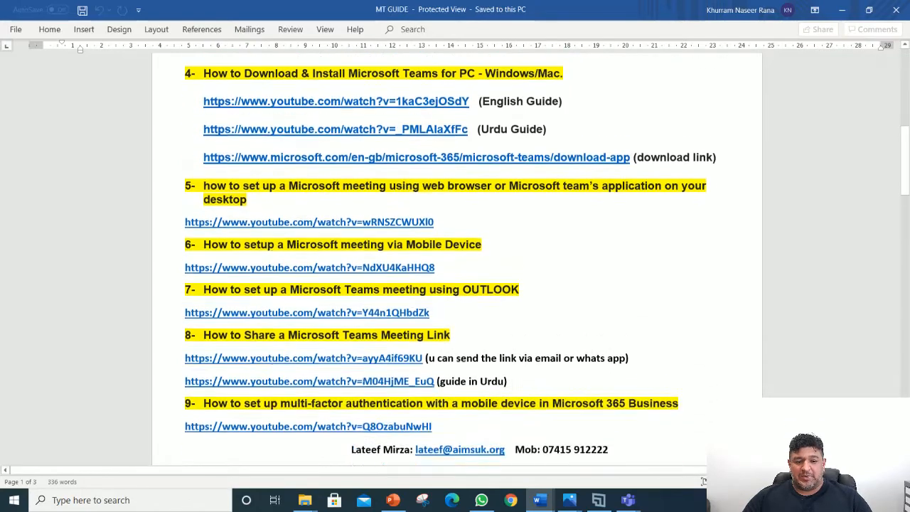
scroll(455, 256, "up", 10)
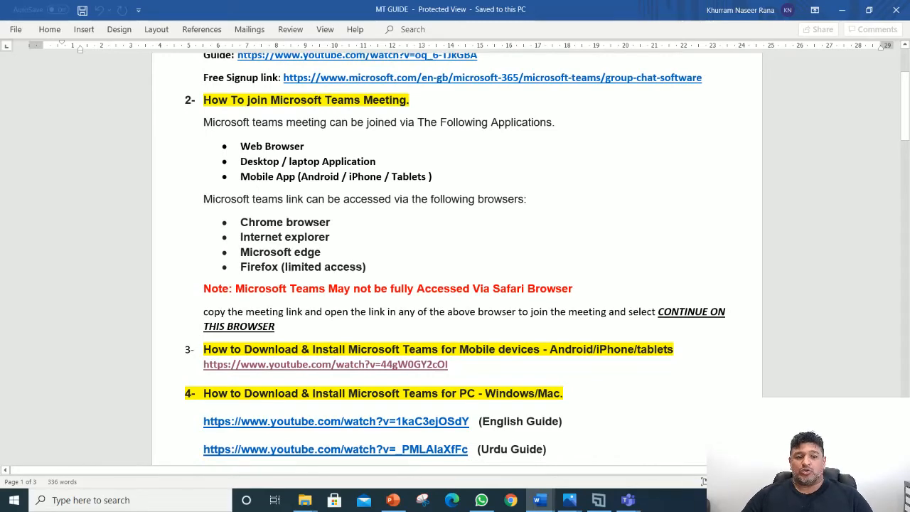
scroll(455, 256, "down", 5)
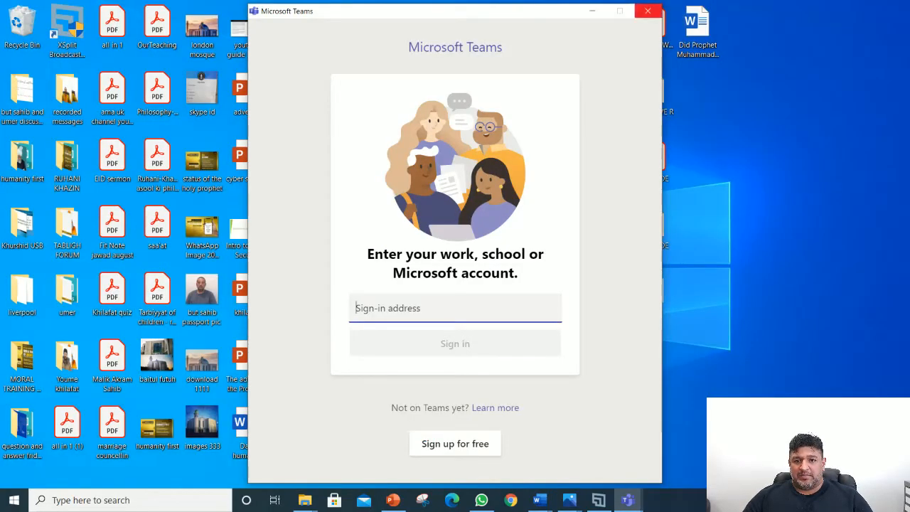
left_click(648, 11)
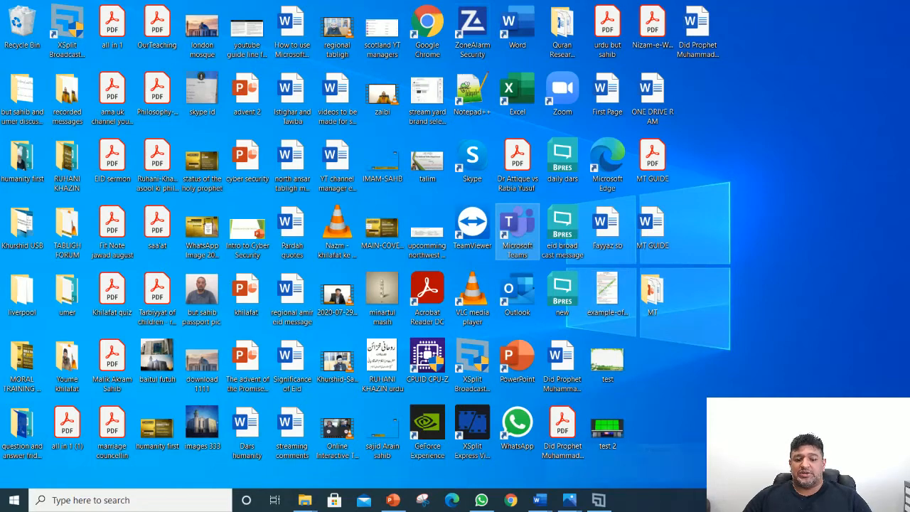
left_click(511, 500)
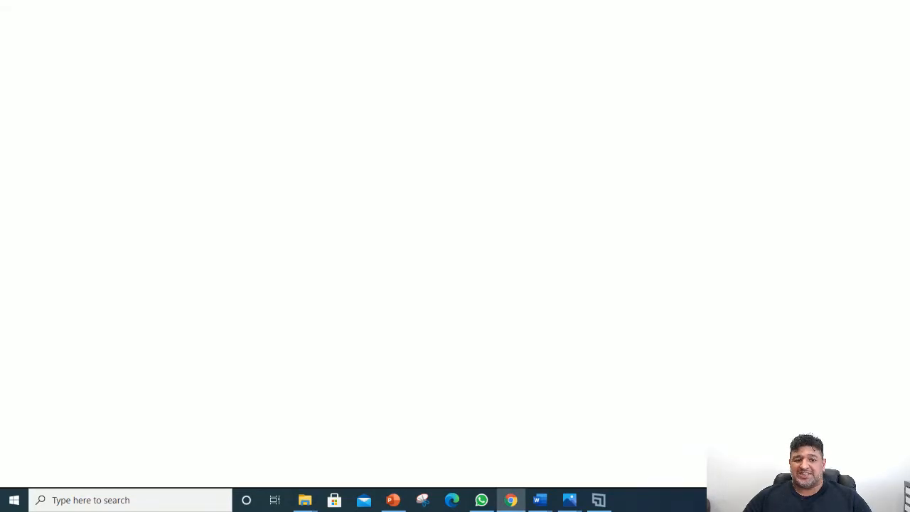
Step: Google 'microsoft teams sign in' and open the Microsoft Teams page on microsoft.com
left_click(426, 342)
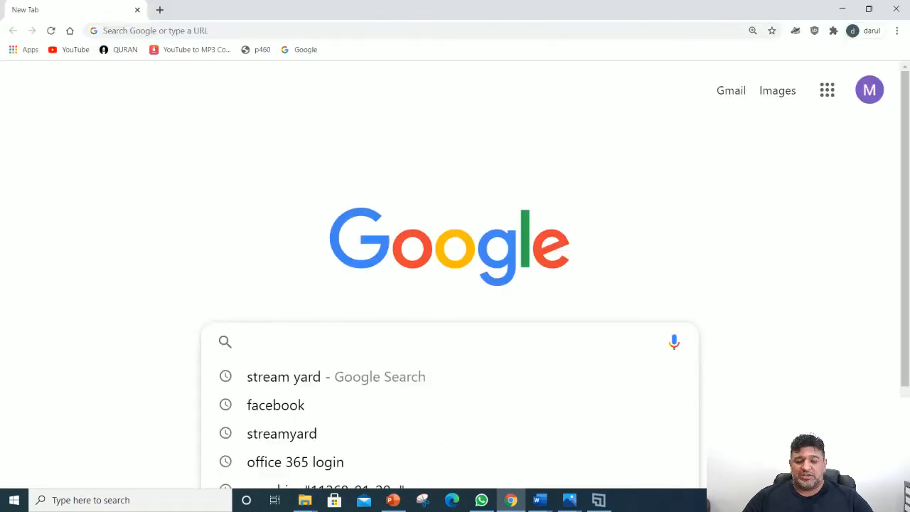
type("micro")
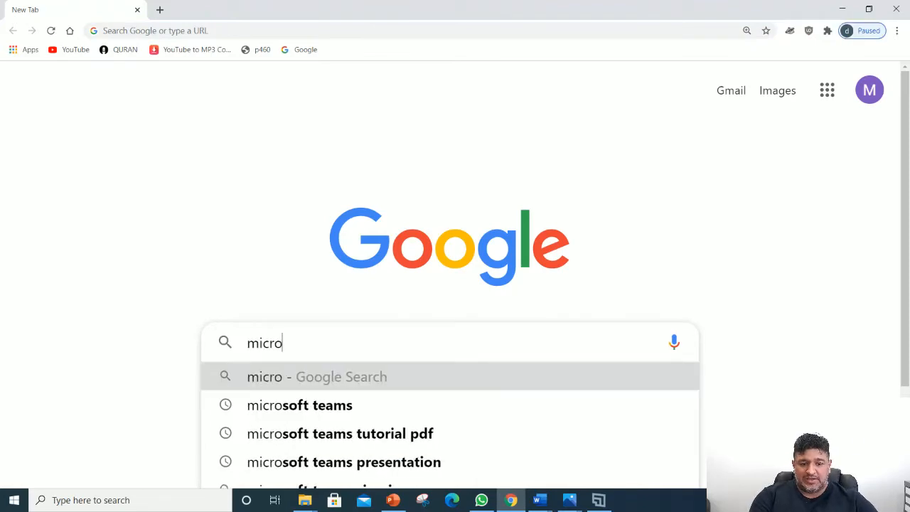
left_click(299, 404)
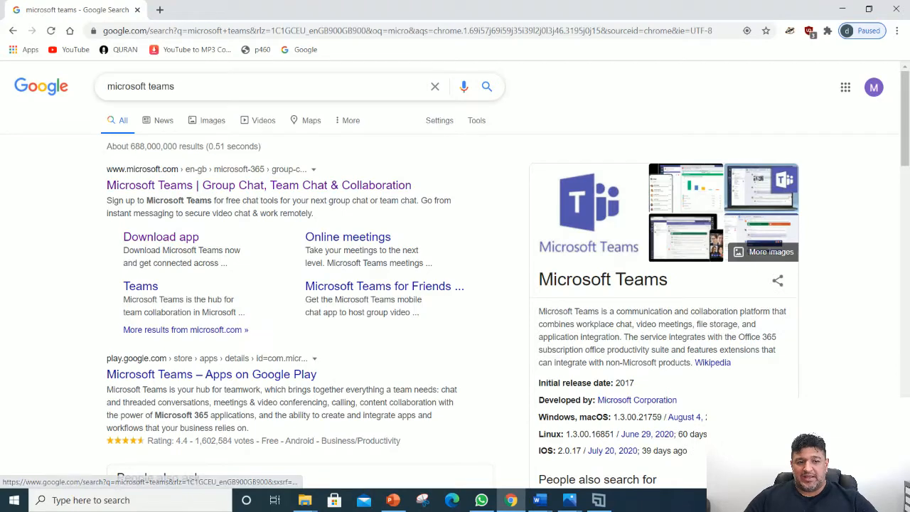
left_click(249, 86)
type("sign in")
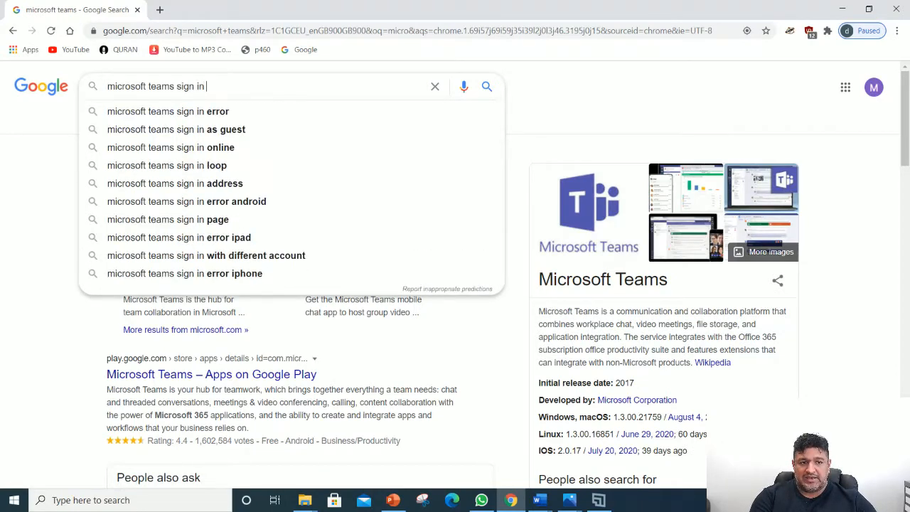
key("Return")
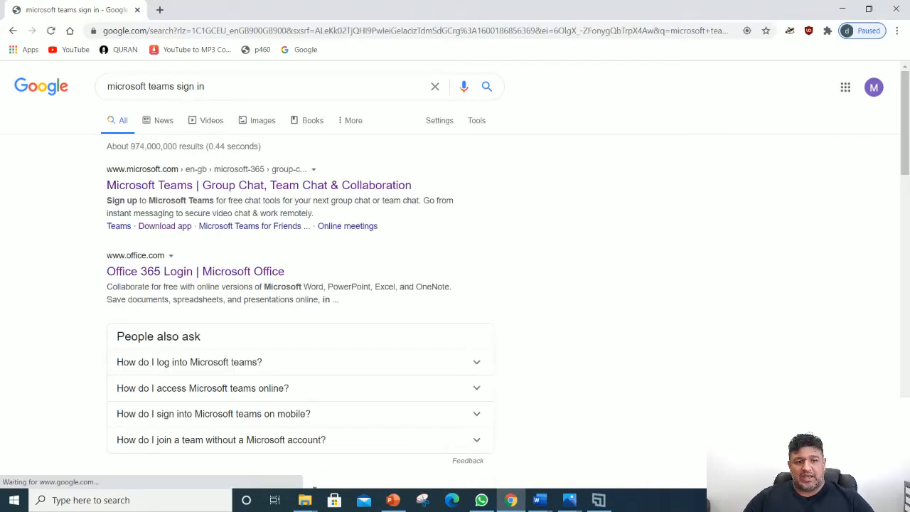
left_click(259, 185)
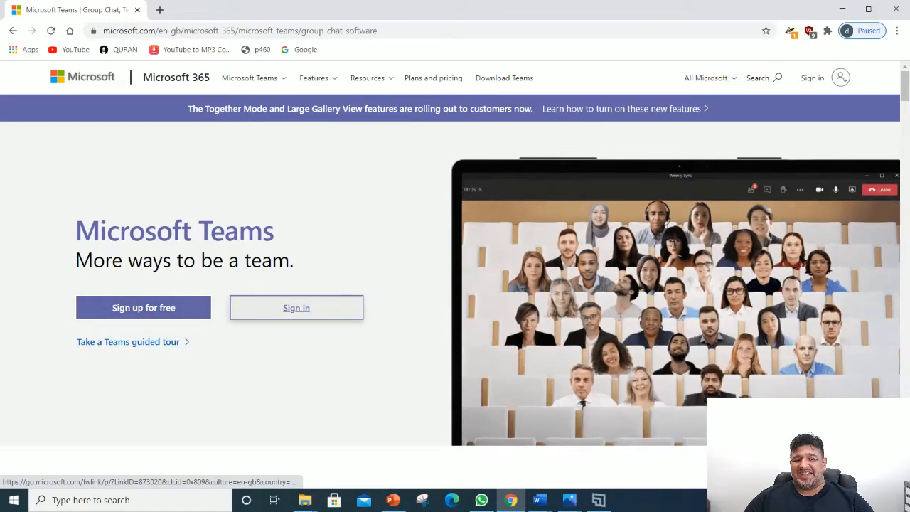
Step: Sign in with the work account and its password, choosing Yes to stay signed in
left_click(296, 307)
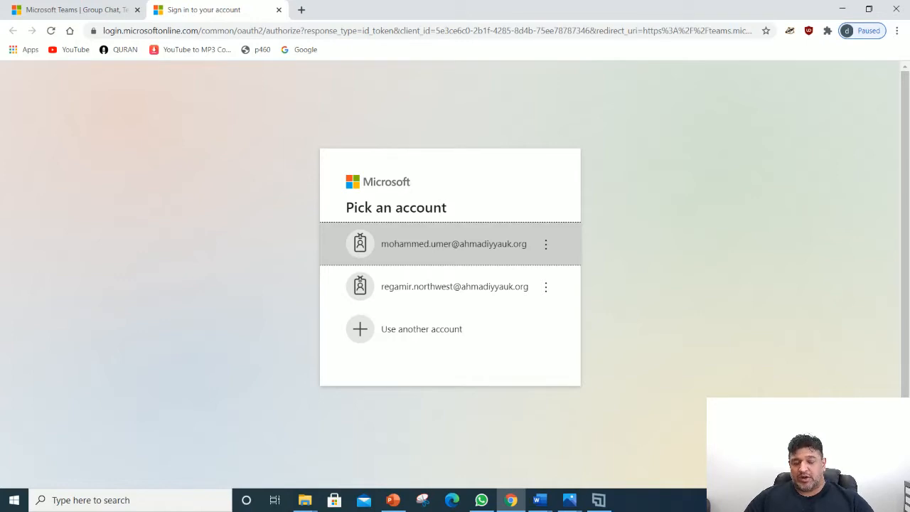
left_click(450, 244)
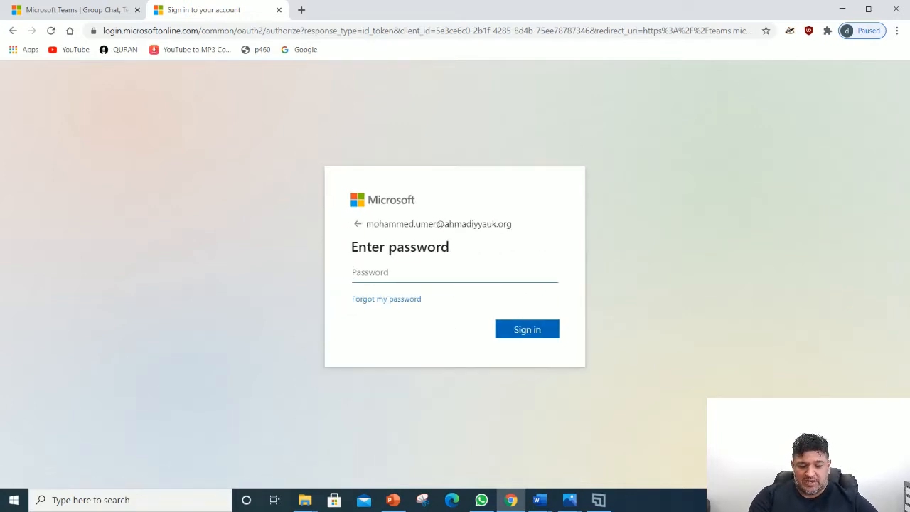
type("****")
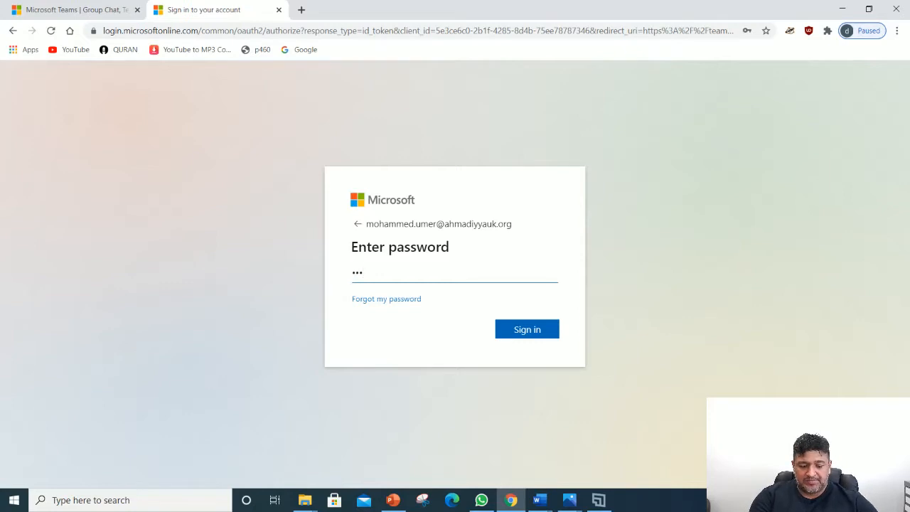
type("*********")
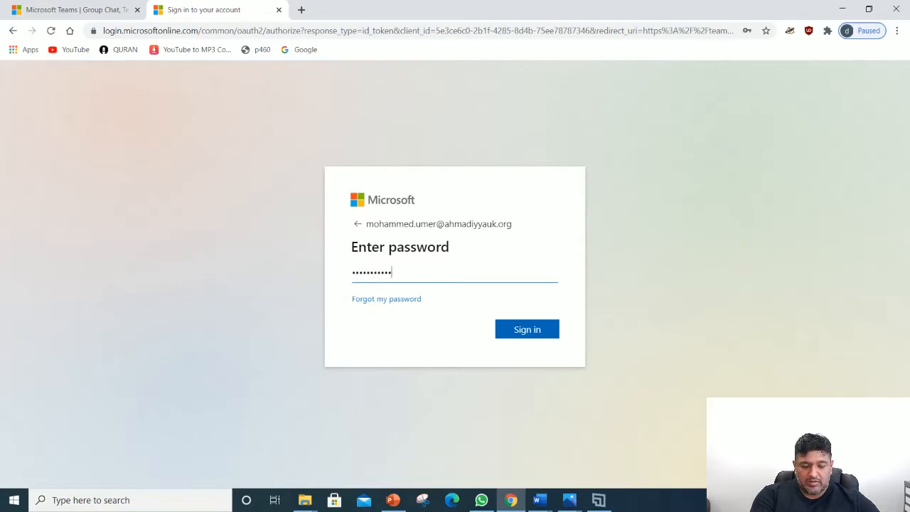
type("*********")
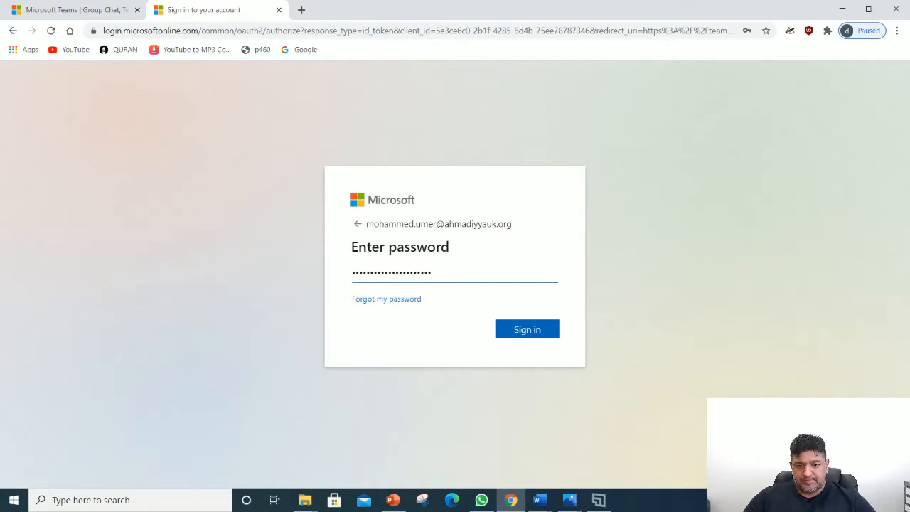
key("Return")
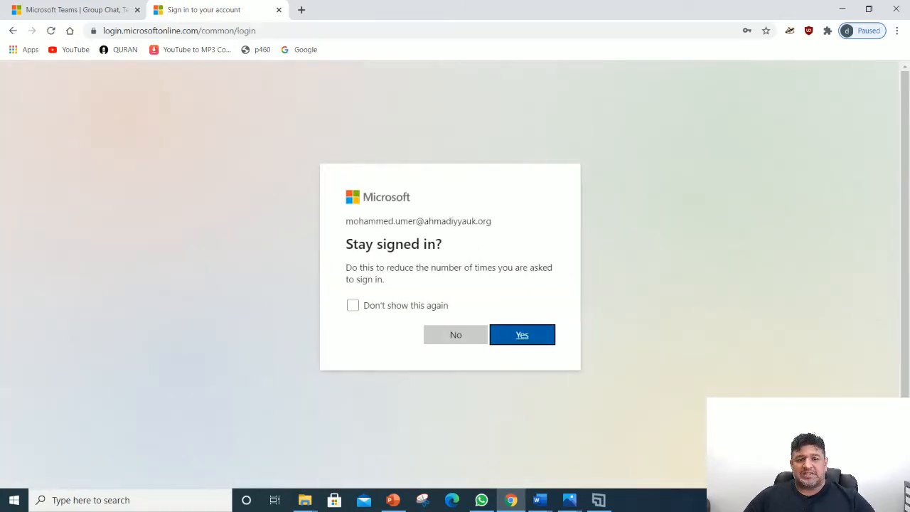
key("Return")
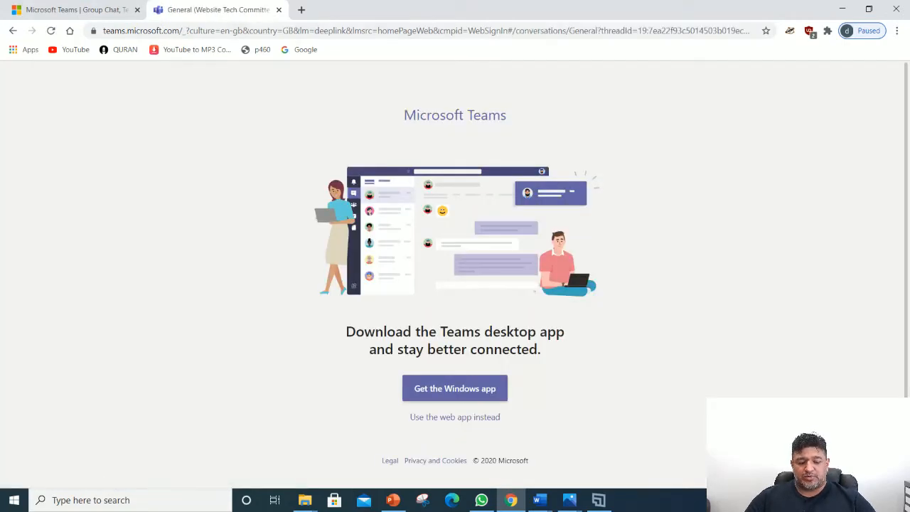
Step: Zoom the page to 150%, continue in the Teams web app, and minimize Chrome
key("ctrl+plus")
key("ctrl+plus")
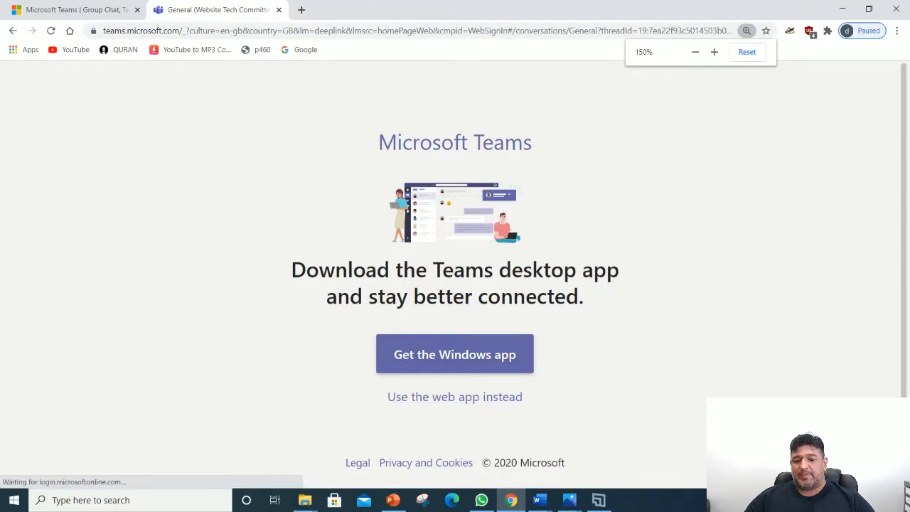
left_click(456, 397)
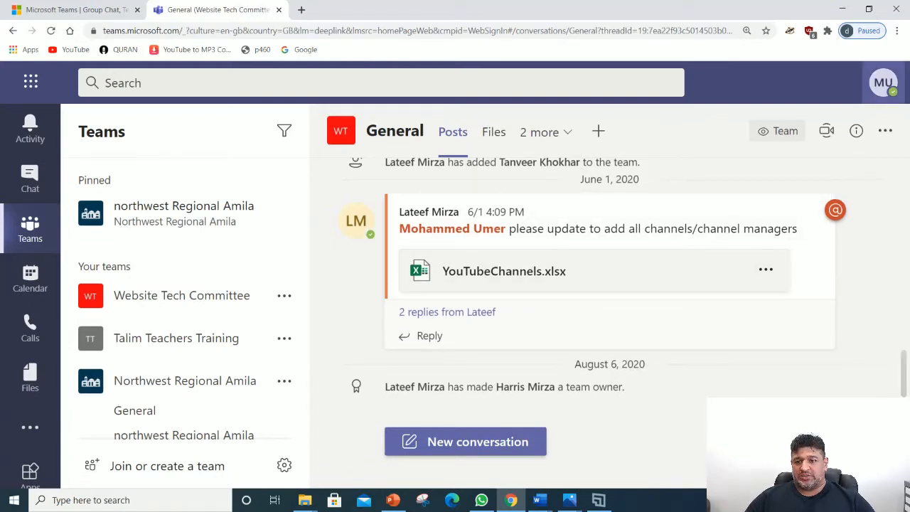
left_click(842, 8)
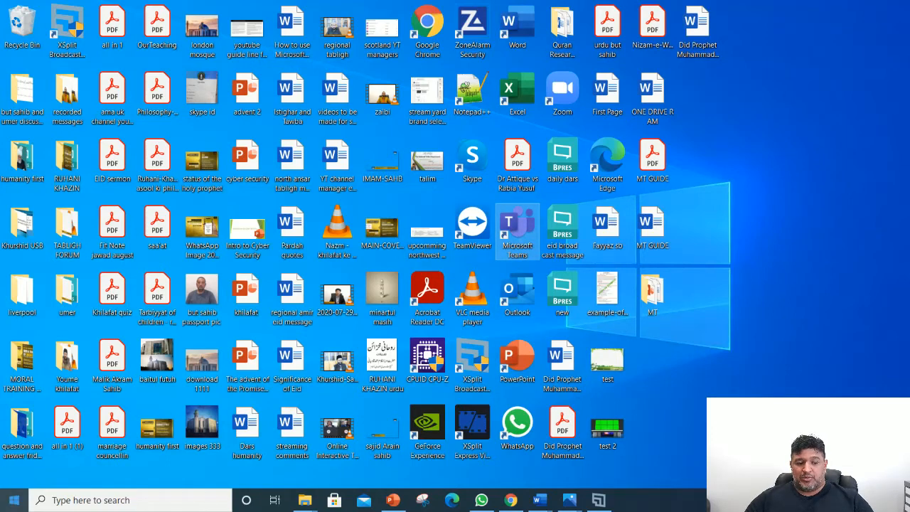
Step: Search the Start menu for 'microsoft teams' and launch the Teams desktop app
left_click(13, 500)
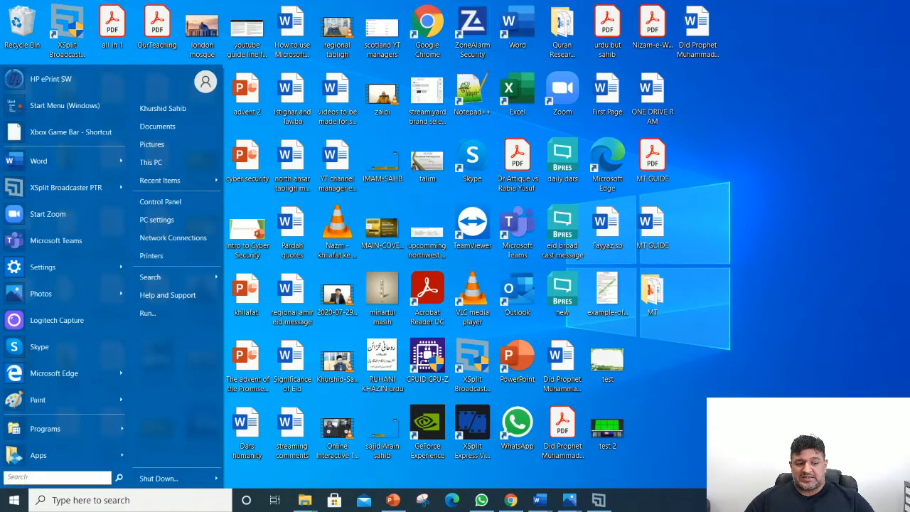
type("micr")
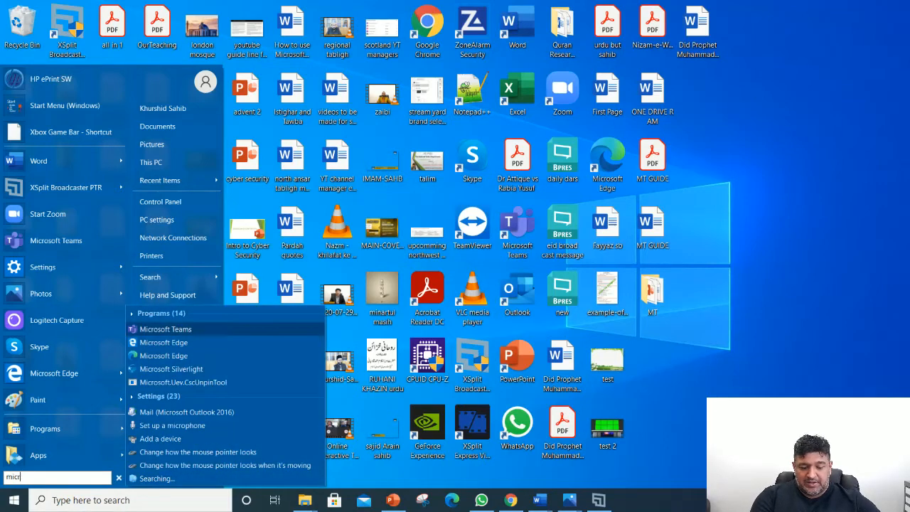
type("osoft teams")
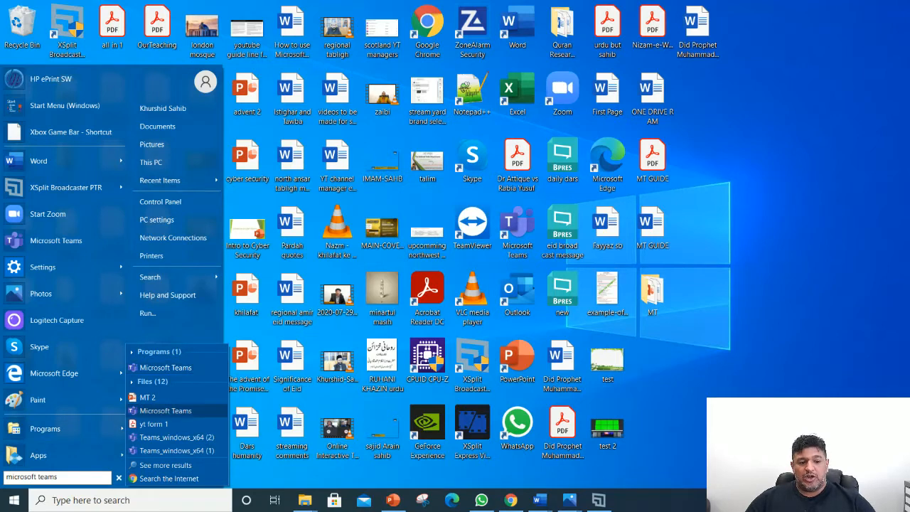
left_click(165, 367)
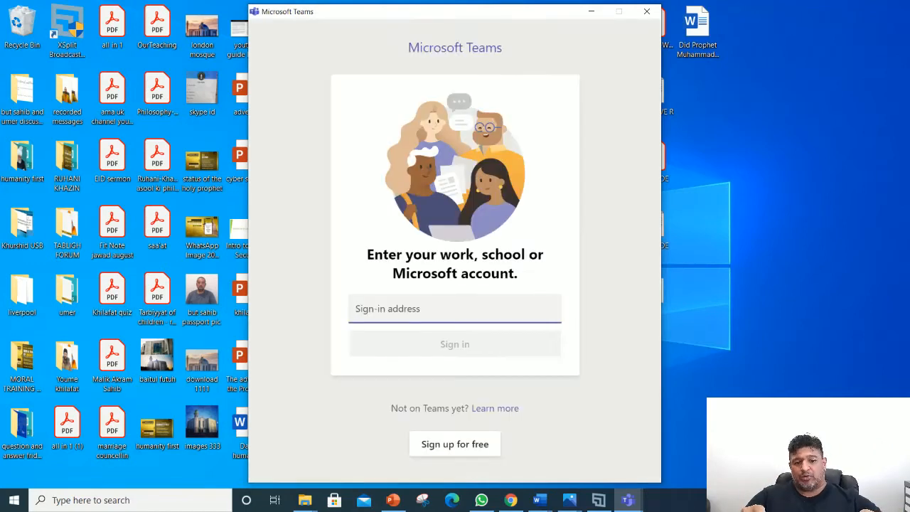
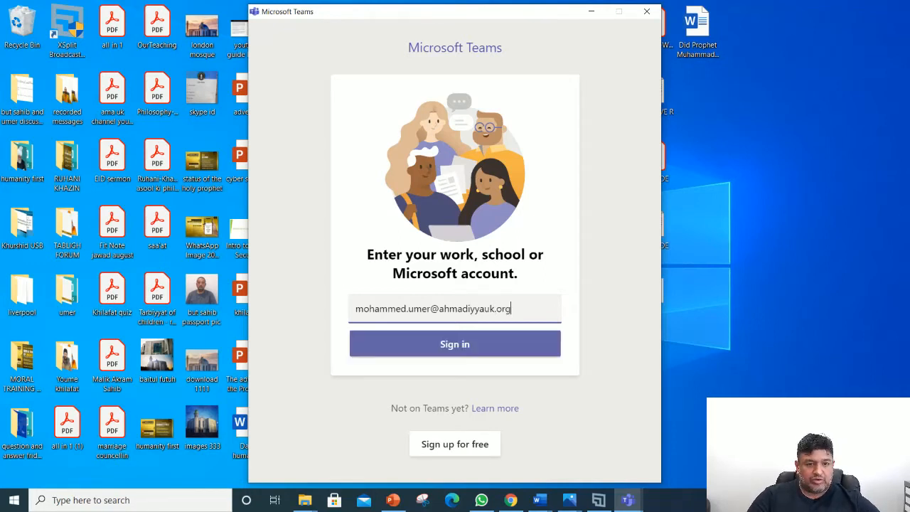
Step: Enter the work account e-mail address and sign in to the Teams desktop app
key("Return")
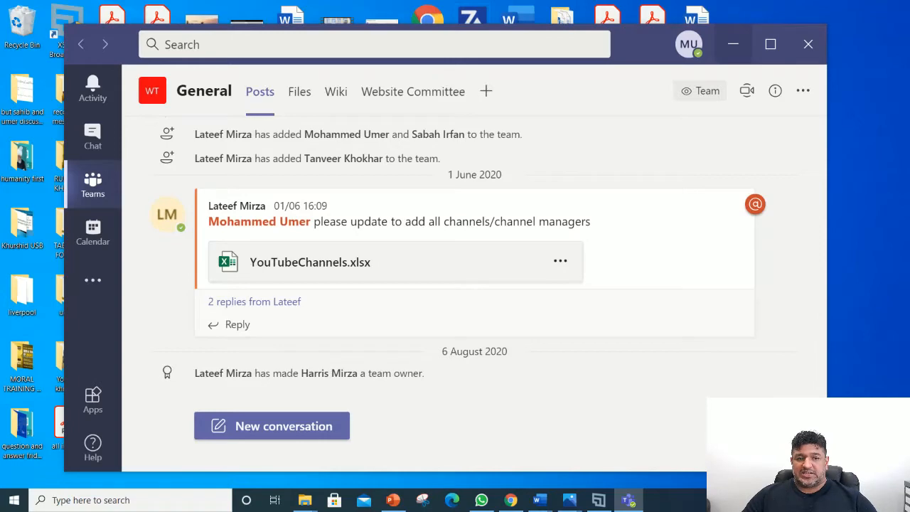
Step: Check Teams in the browser, minimise Chrome, and restore the Teams desktop app
left_click(734, 44)
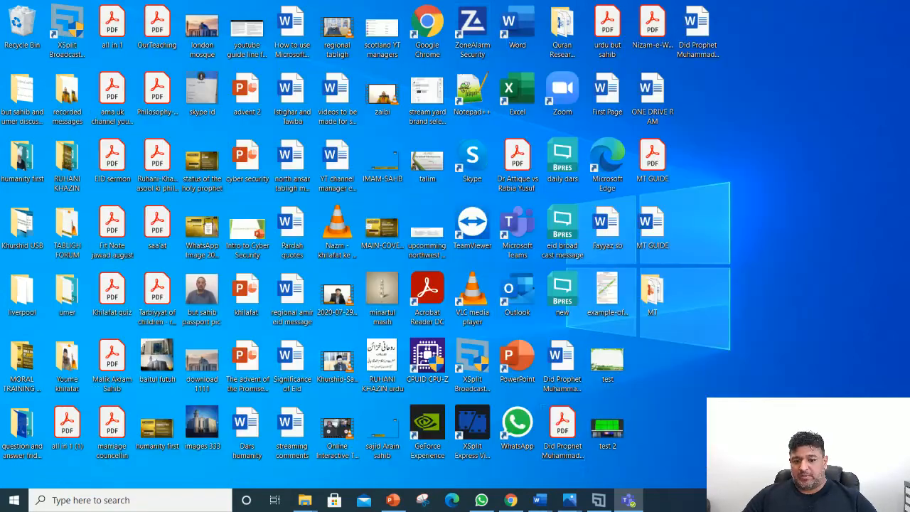
left_click(511, 500)
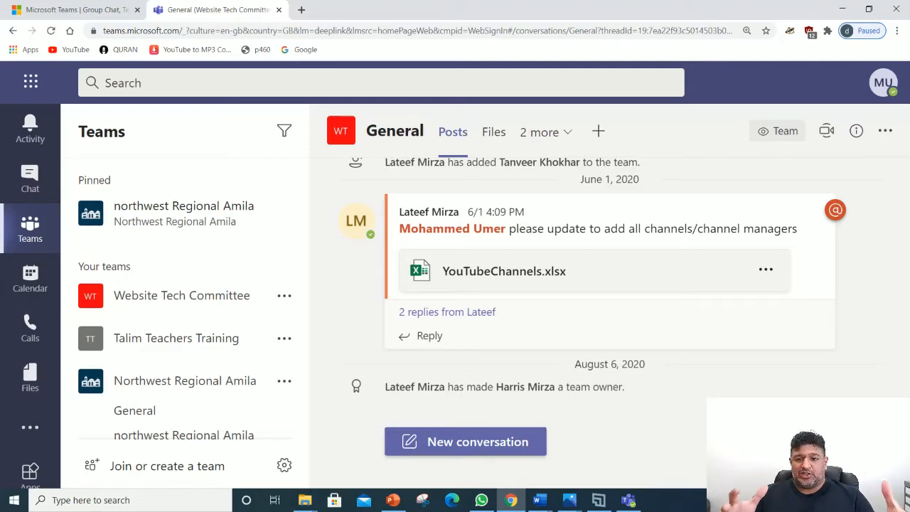
left_click(842, 9)
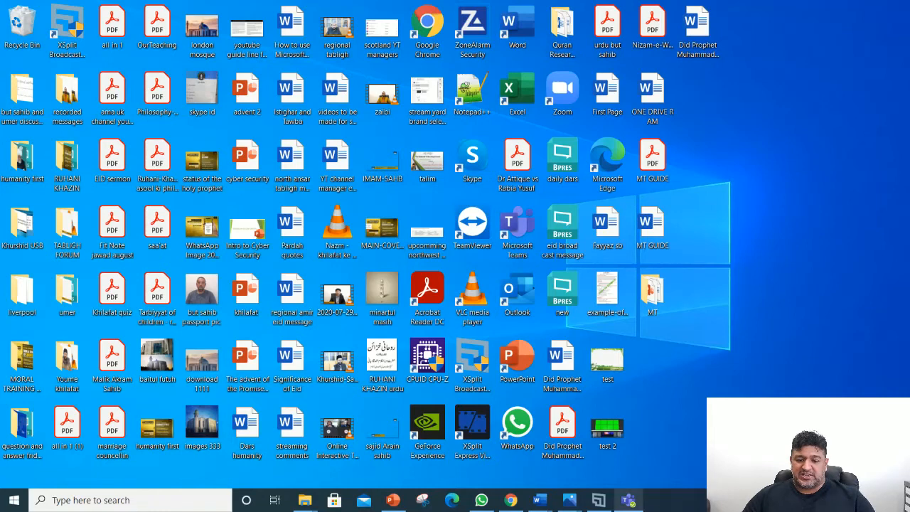
left_click(629, 500)
mouse_move(92, 185)
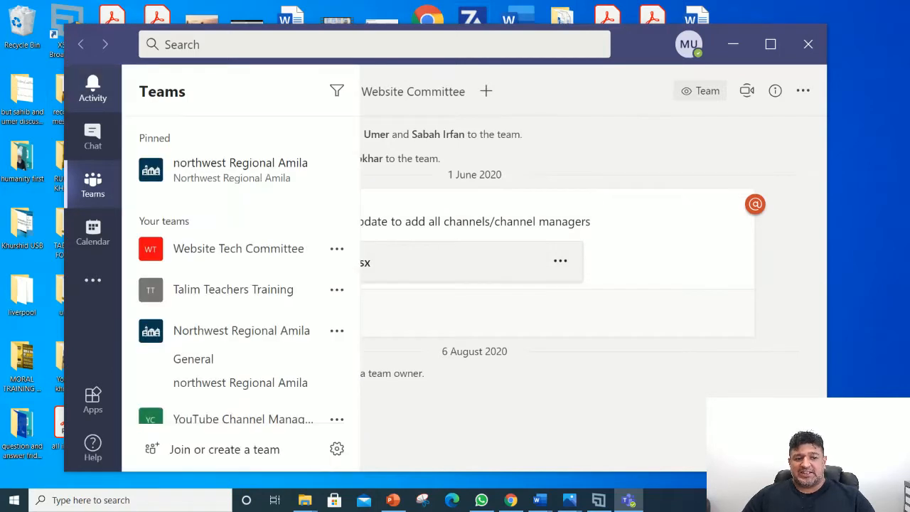
Step: Look through Activity, Chat and Teams, then open the Calendar's 14–18 September 2020 working week
left_click(93, 89)
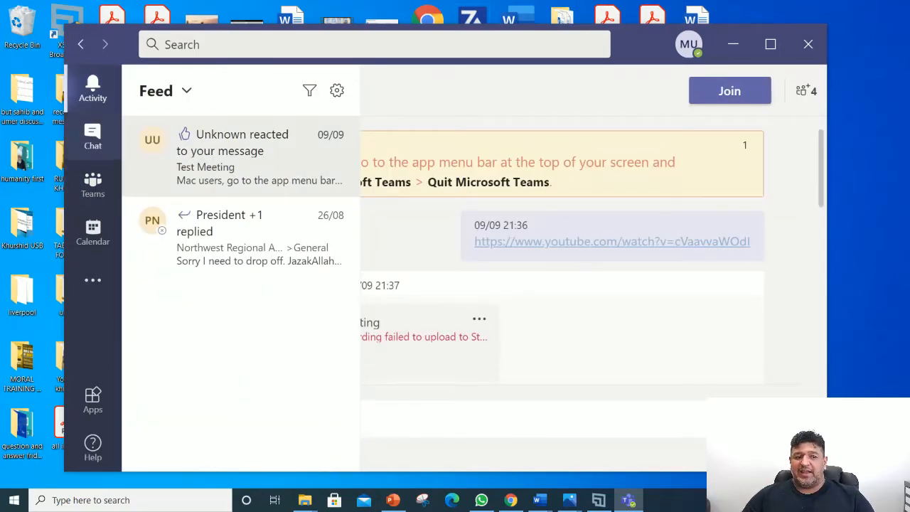
left_click(92, 136)
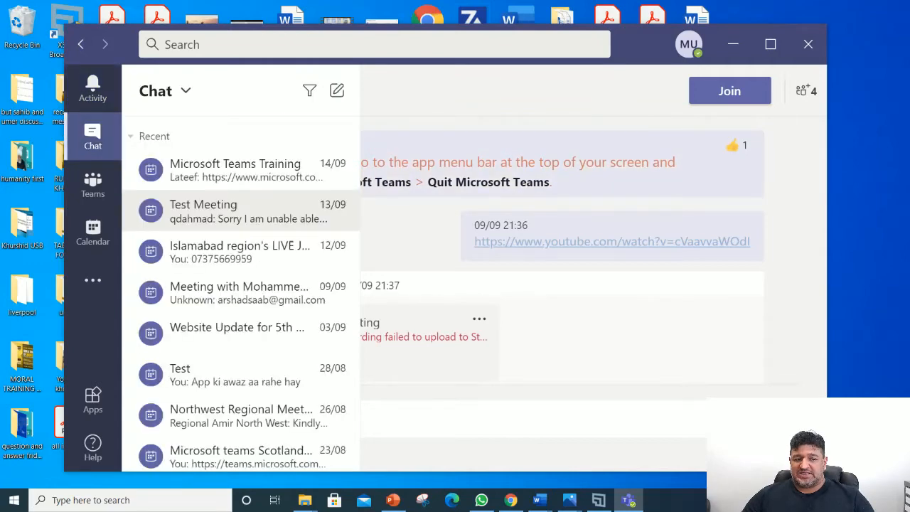
left_click(92, 185)
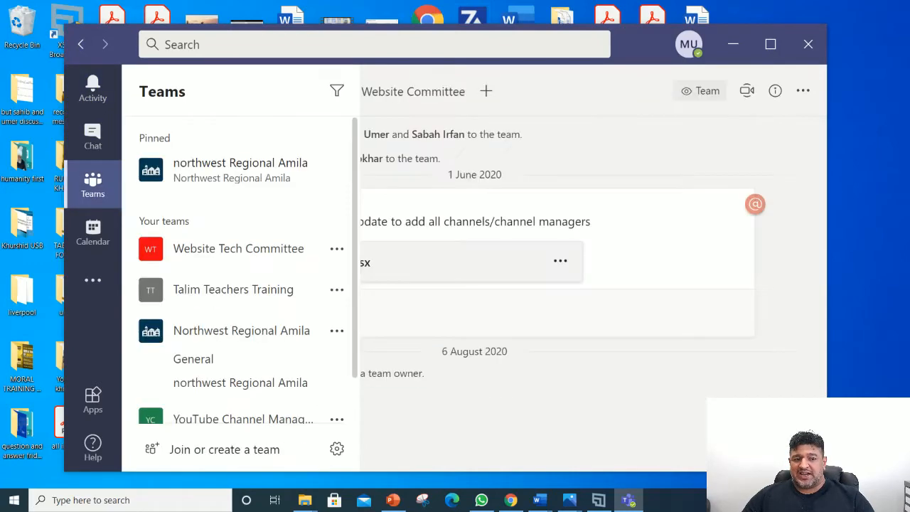
left_click(93, 233)
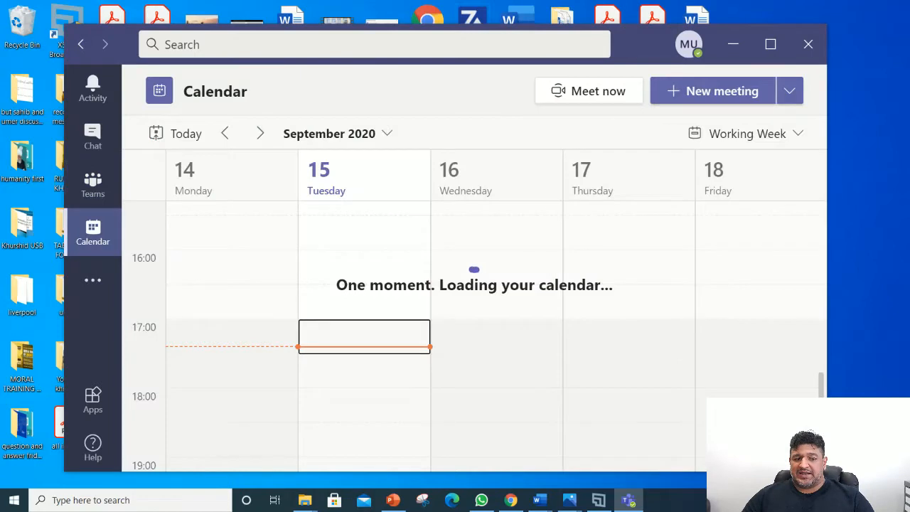
left_click(92, 280)
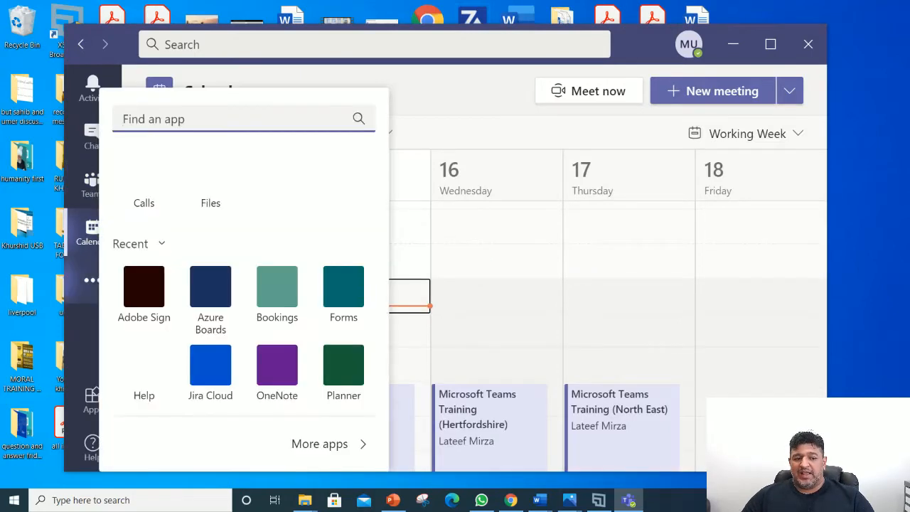
left_click(426, 91)
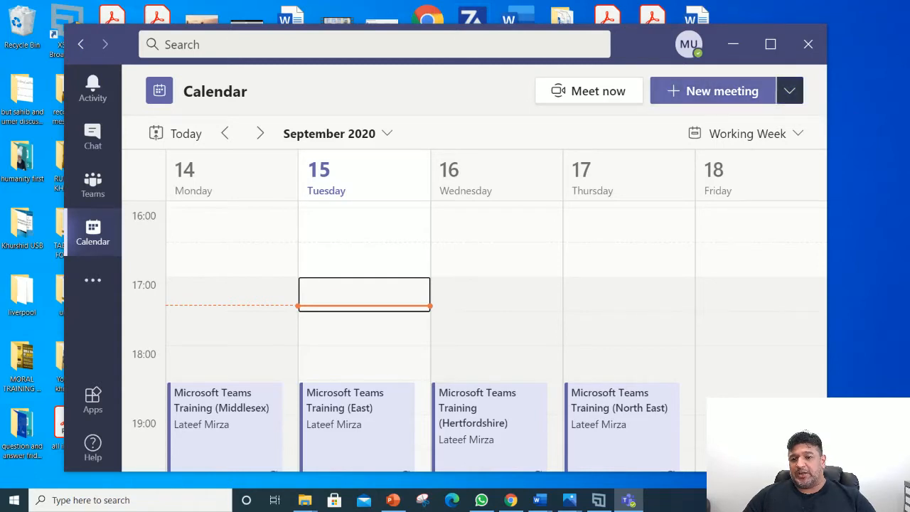
Step: Schedule a new meeting on 16 Sep 2020 with a 'test meeting' title prefixed by the user's name
left_click(790, 91)
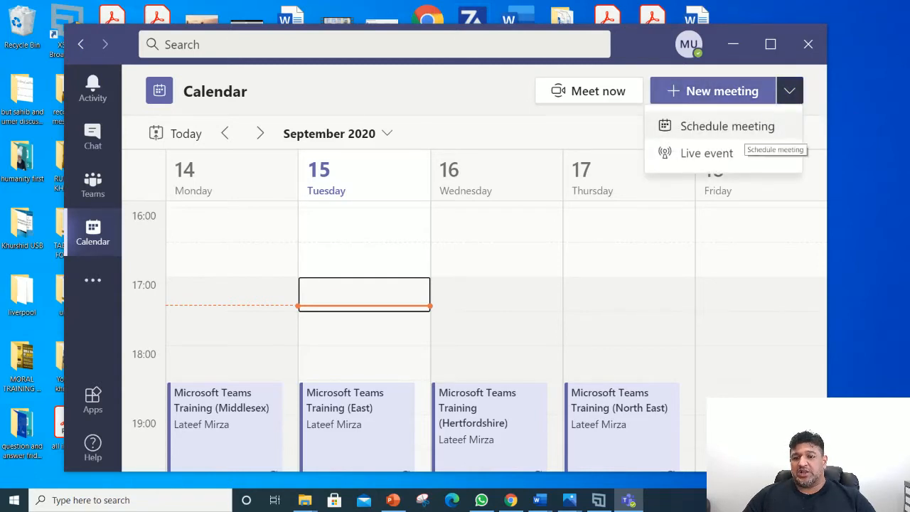
left_click(728, 125)
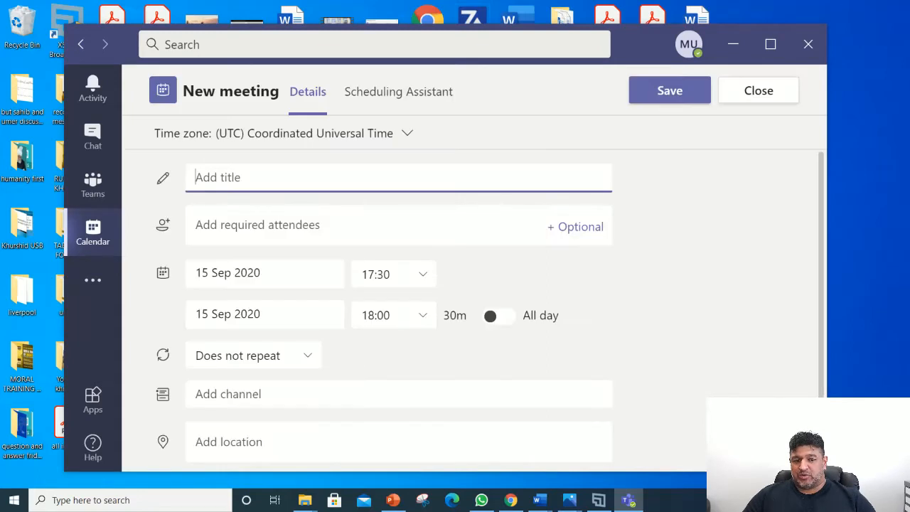
left_click(263, 273)
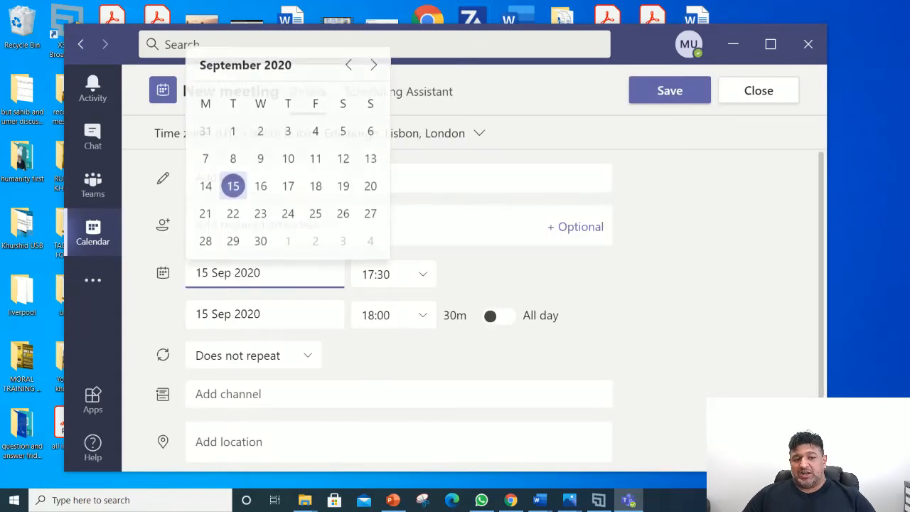
left_click(261, 185)
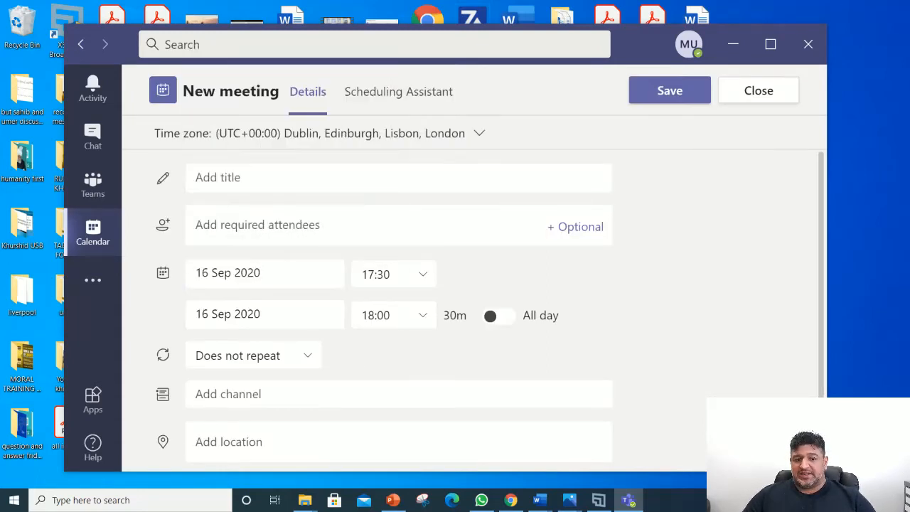
left_click(242, 178)
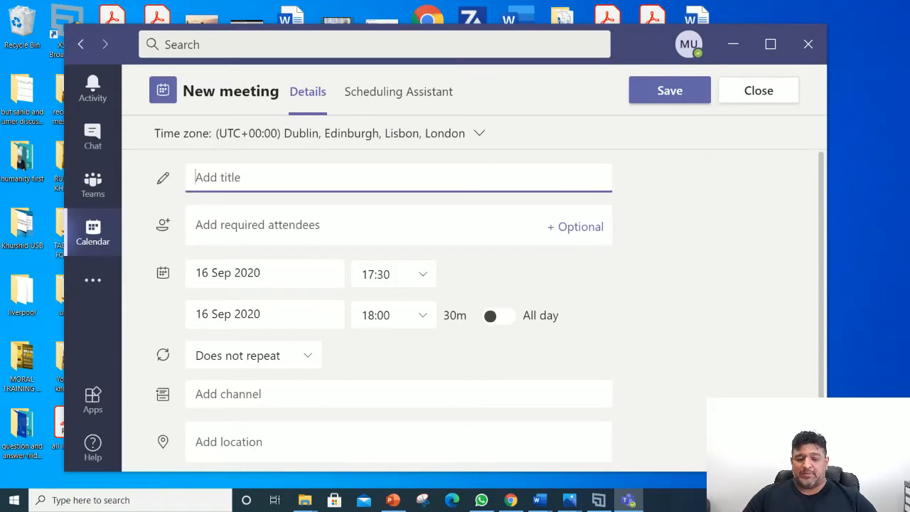
type("mali")
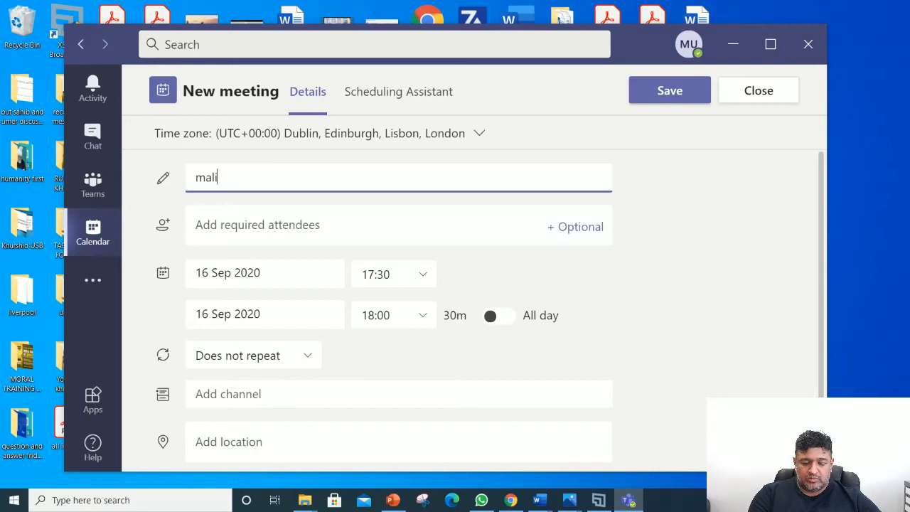
type("kk test meet")
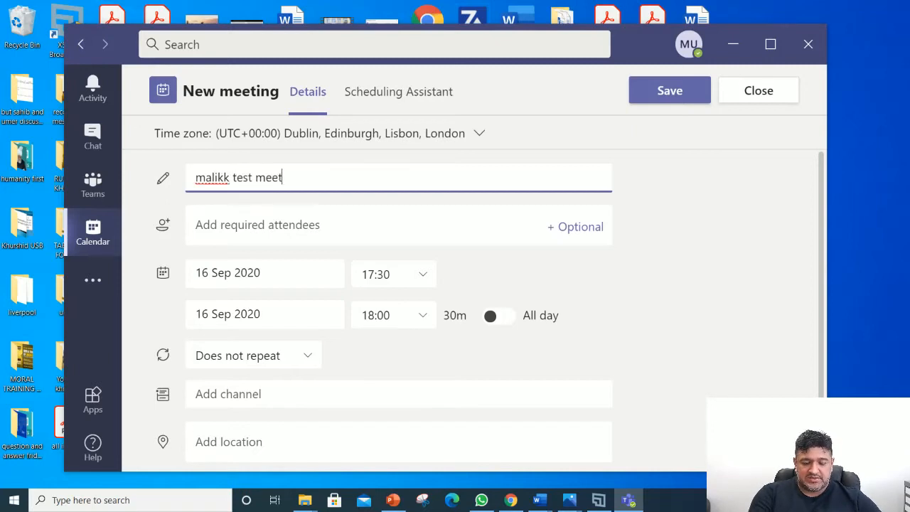
type("ing")
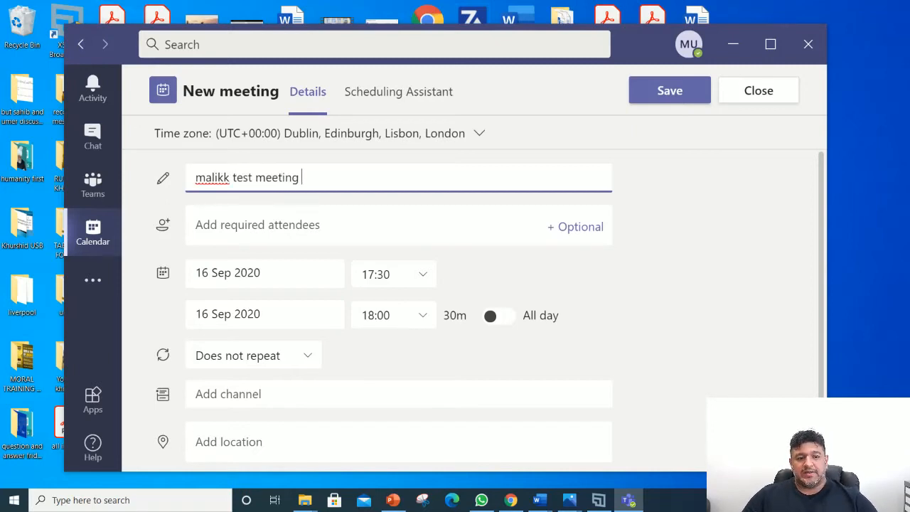
left_click(257, 226)
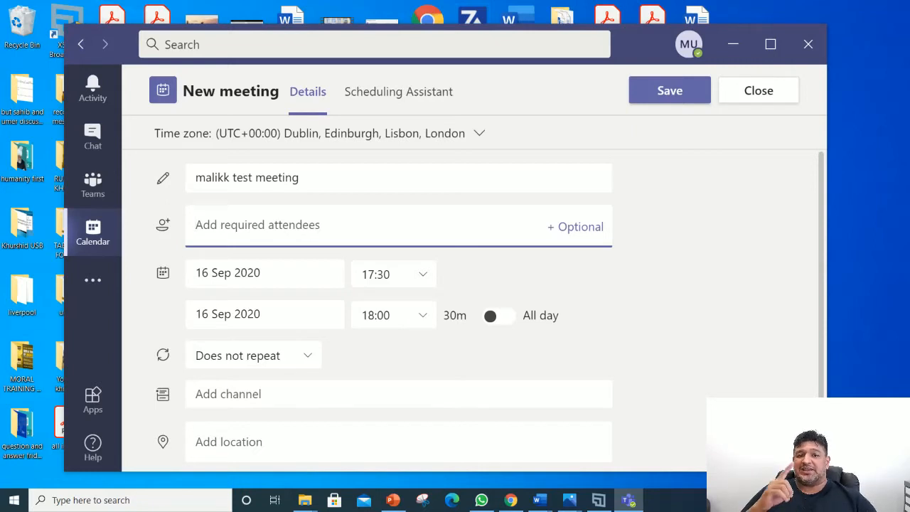
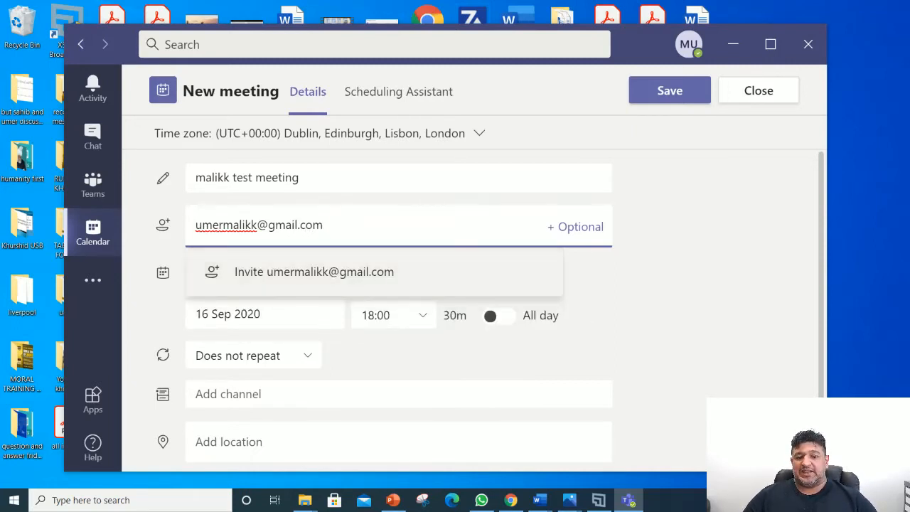
Step: Add one required attendee by e-mail and set the meeting to 21:00–22:00 on 16 September
key("Return")
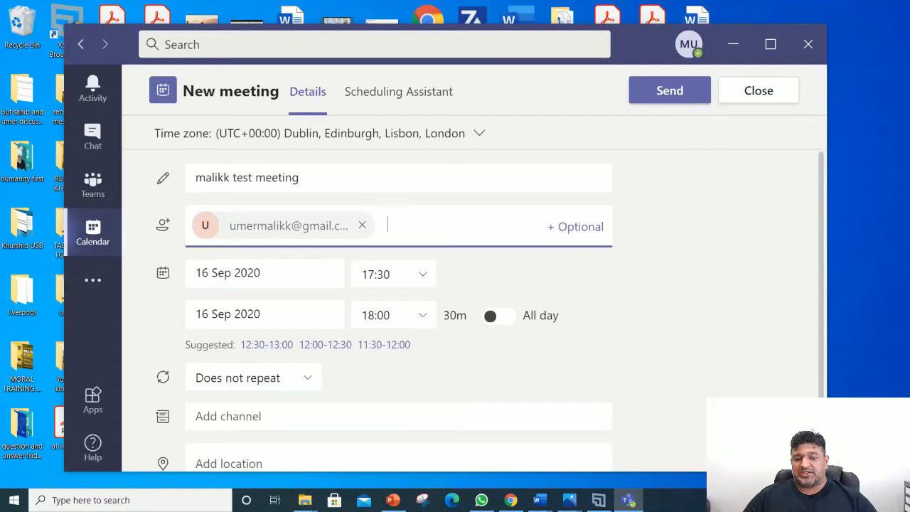
left_click(261, 273)
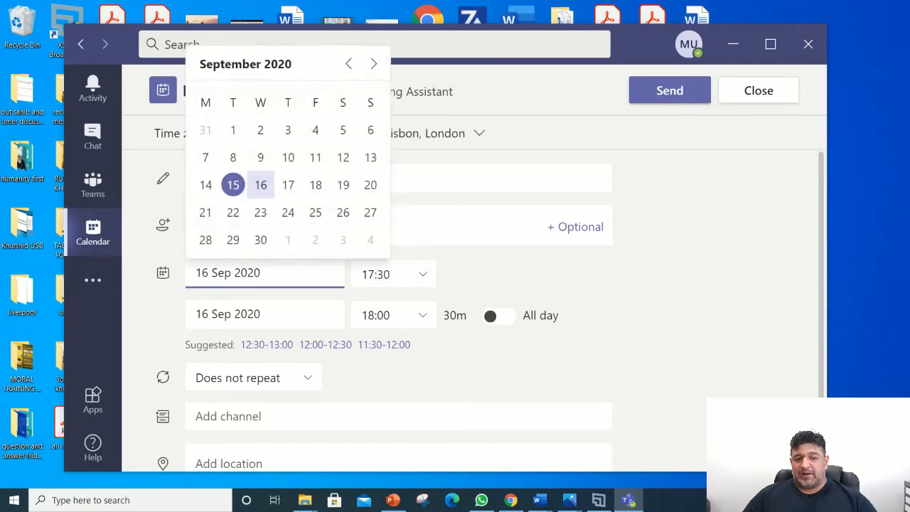
left_click(261, 185)
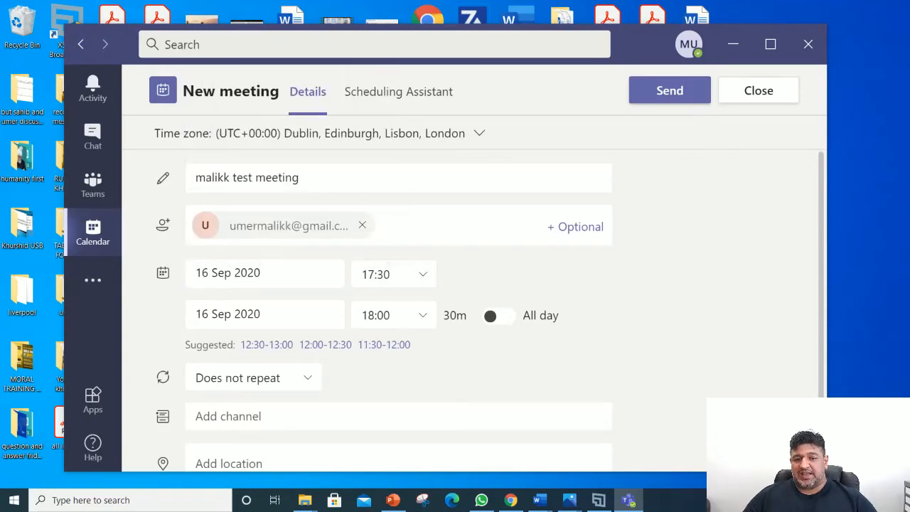
left_click(396, 275)
left_click_drag(415, 401, 415, 436)
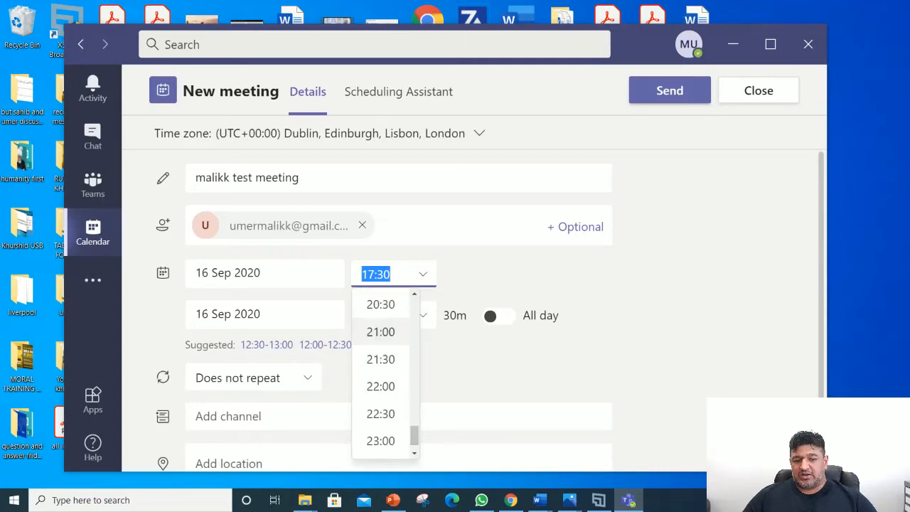
left_click(381, 331)
left_click(393, 315)
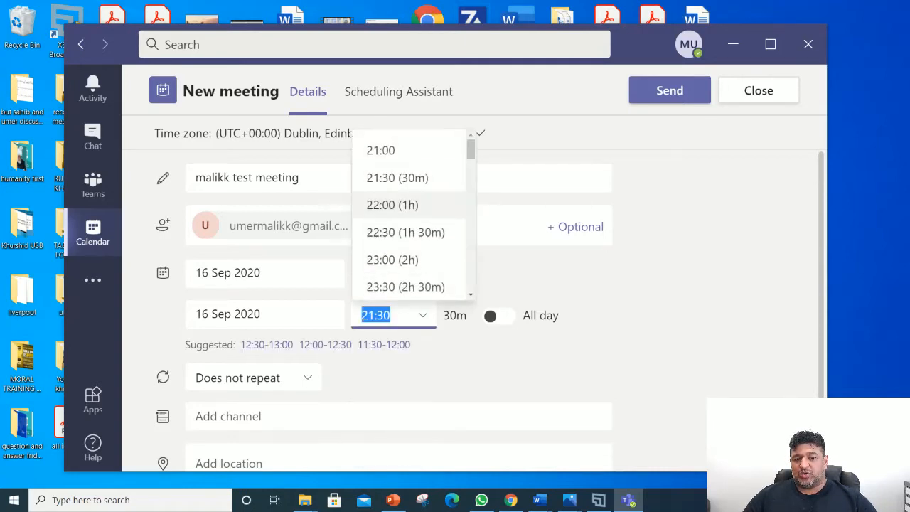
left_click(392, 204)
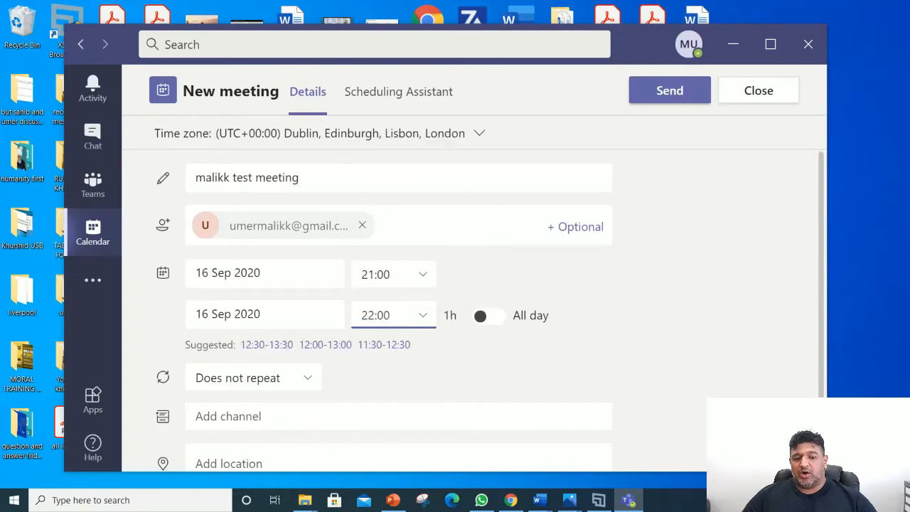
scroll(491, 310, "down", 3)
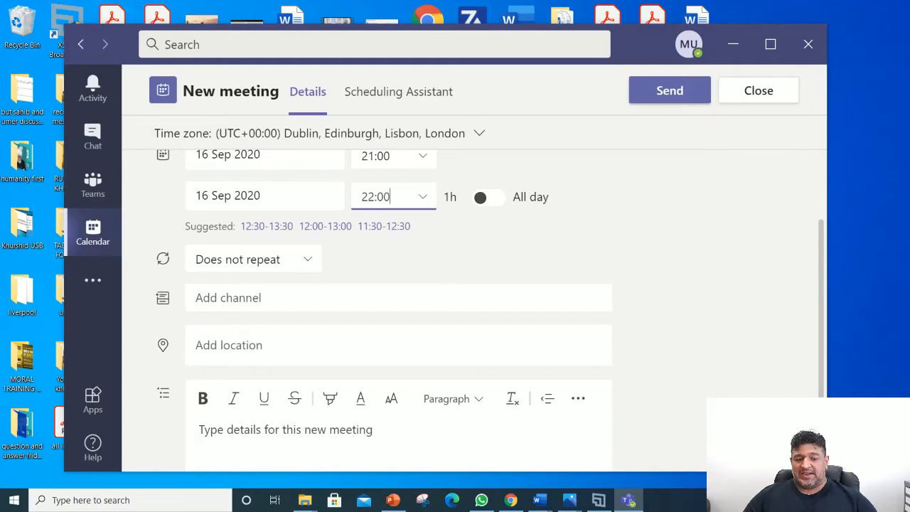
Step: Review the 'malikk test meeting' title and attendees, then send the 16 Sep 21:00–22:00 invitation
scroll(490, 310, "down", 2)
left_click(284, 316)
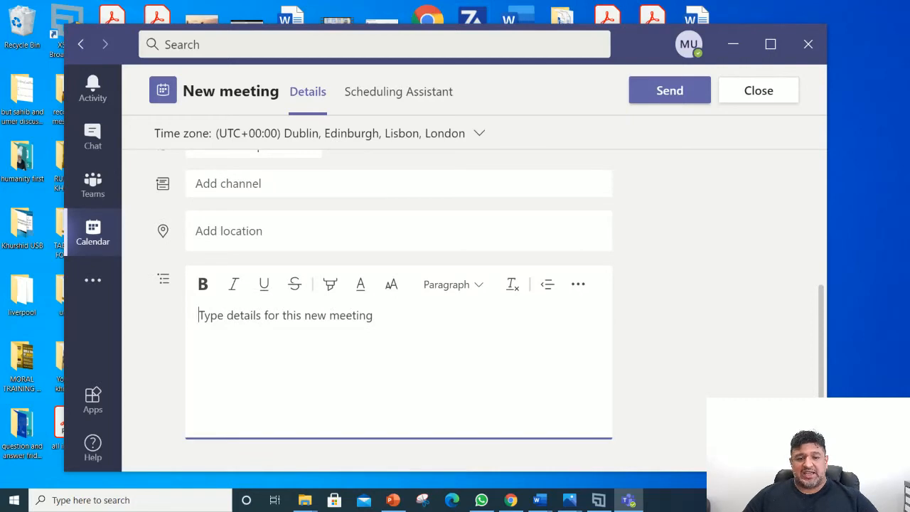
scroll(490, 310, "up", 4)
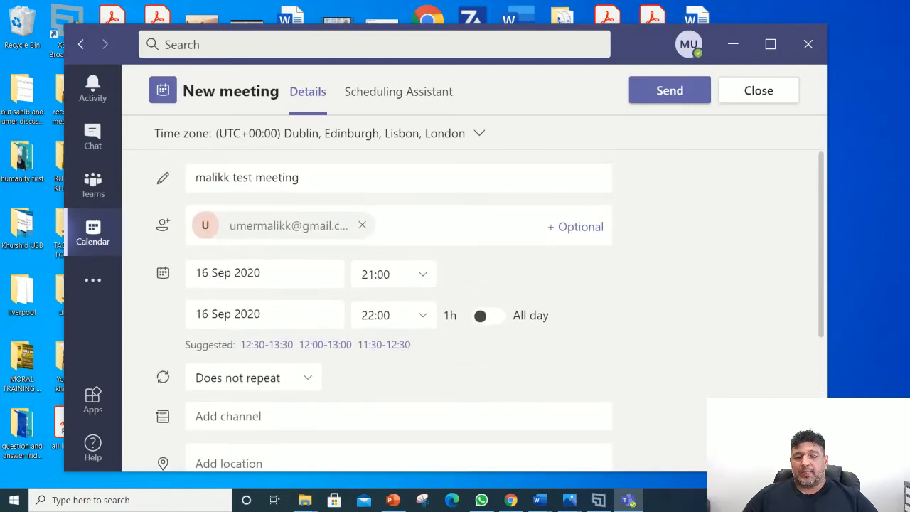
triple_click(327, 178)
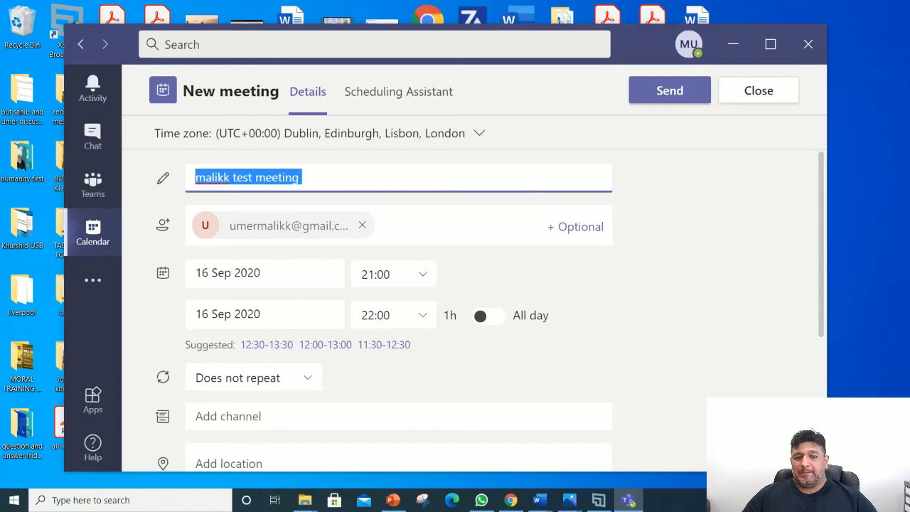
left_click(415, 226)
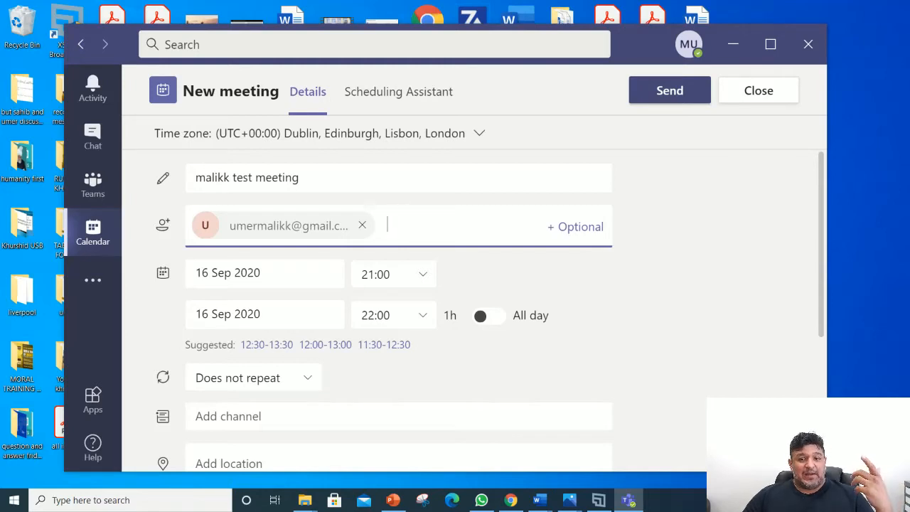
left_click(670, 91)
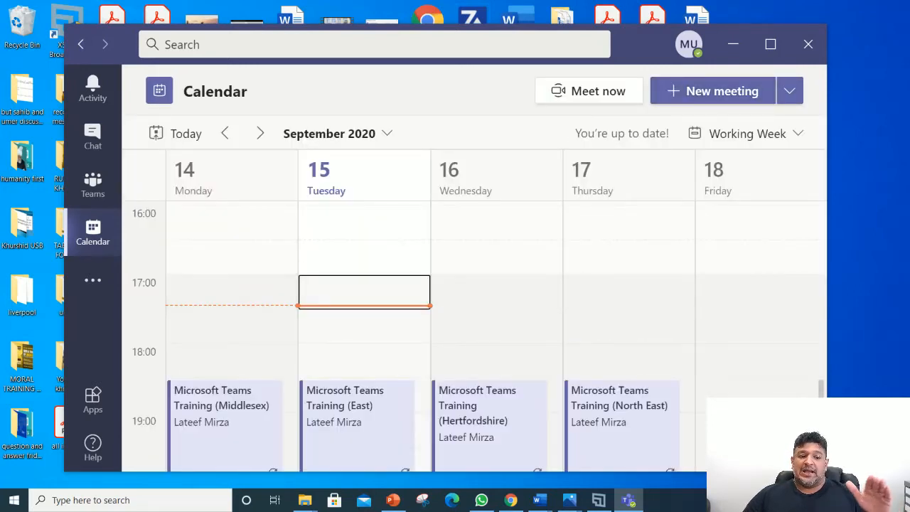
Step: Open the malikk test meeting's details from the 21:00 slot in the Calendar
scroll(497, 284, "down", 5)
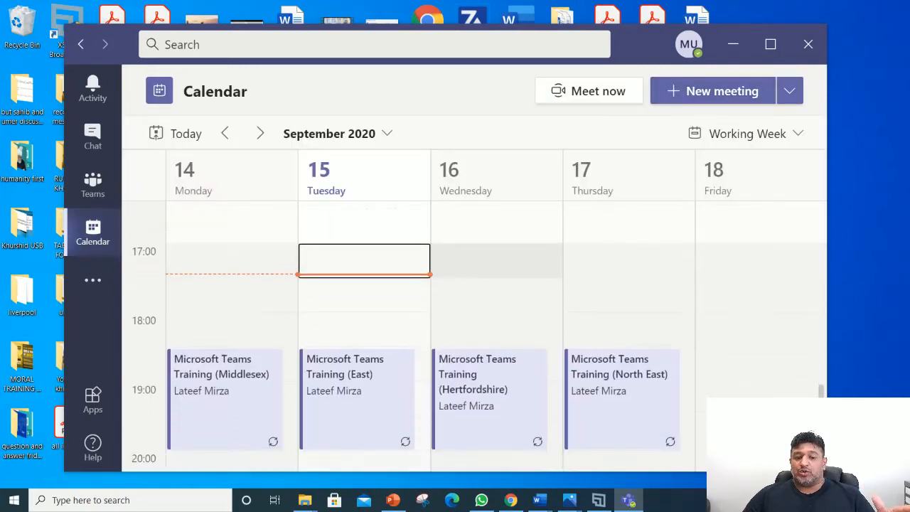
scroll(497, 327, "down", 1)
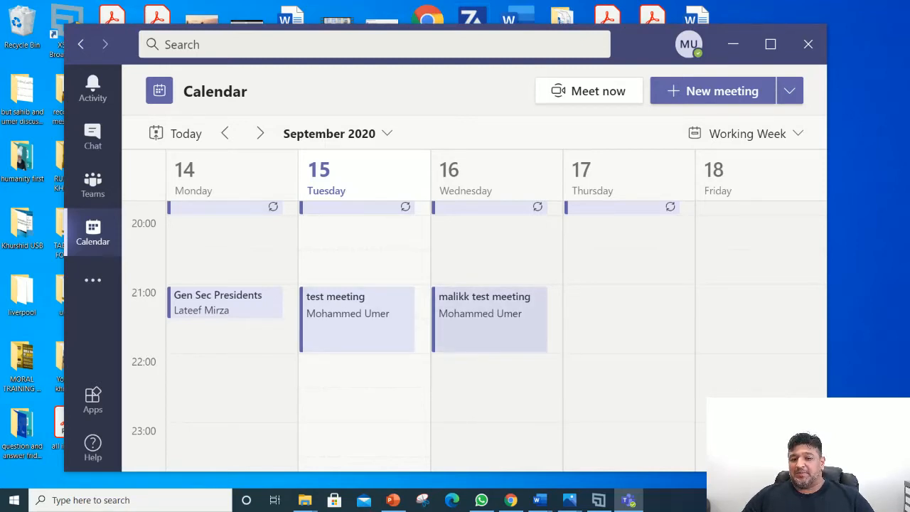
double_click(490, 326)
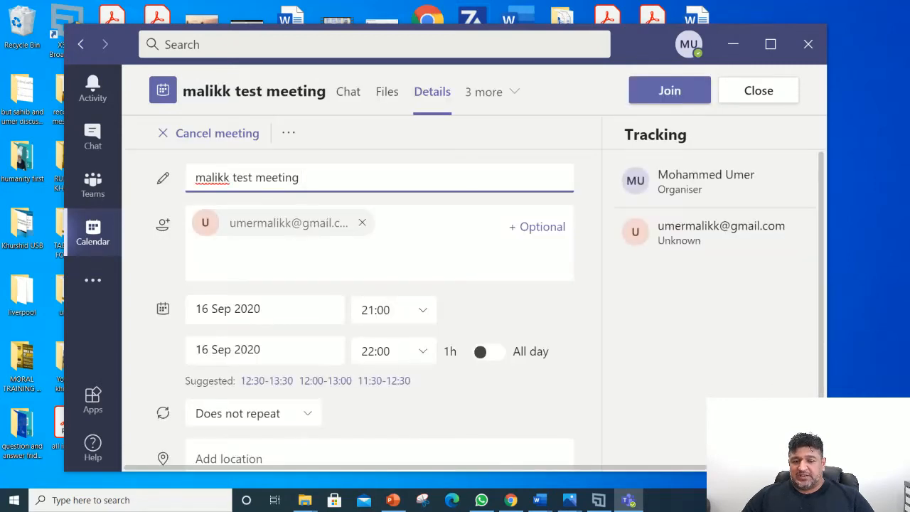
scroll(384, 298, "down", 5)
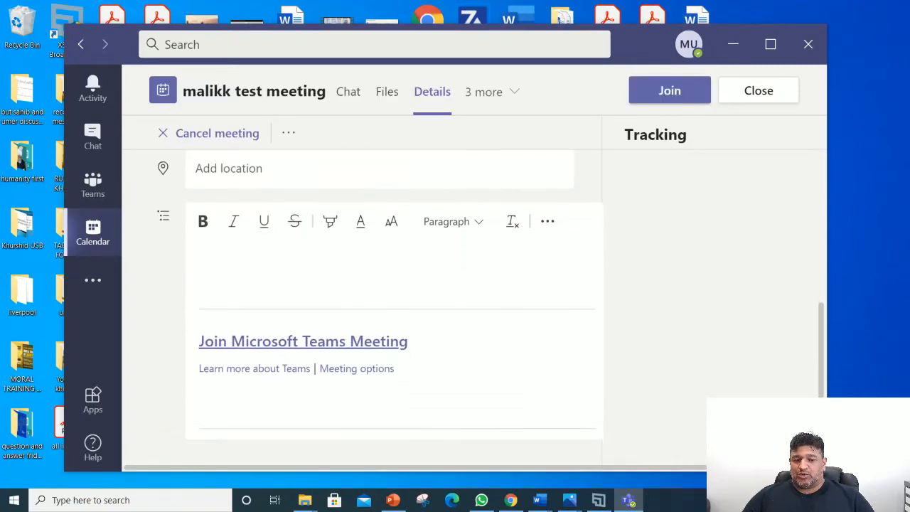
Step: Open the invitation's Meeting options link in the browser via Open Link
mouse_move(199, 342)
left_mouse_down()
mouse_move(397, 370)
mouse_move(198, 341)
left_mouse_up()
left_click(396, 387)
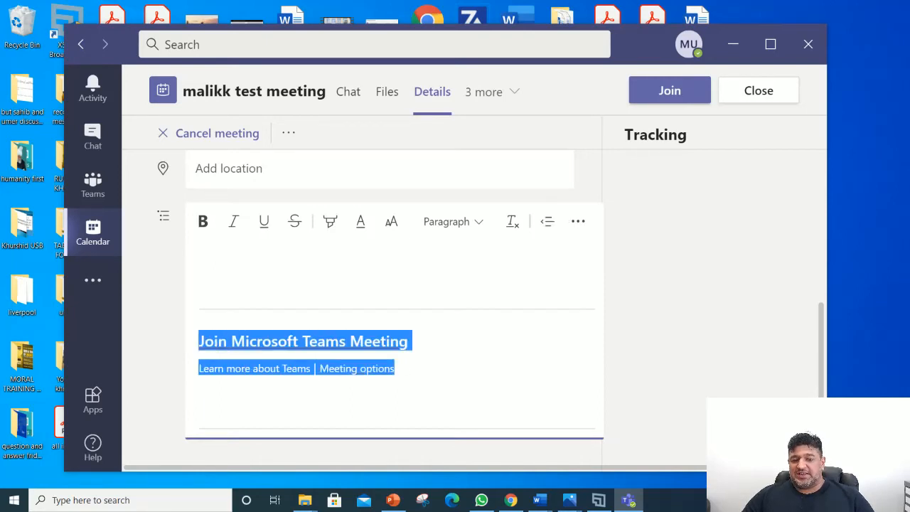
left_click(284, 368)
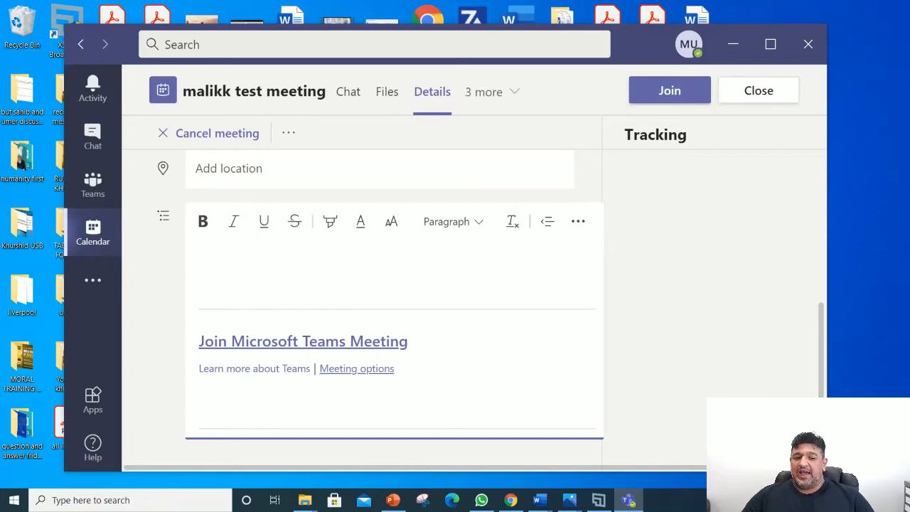
right_click(358, 368)
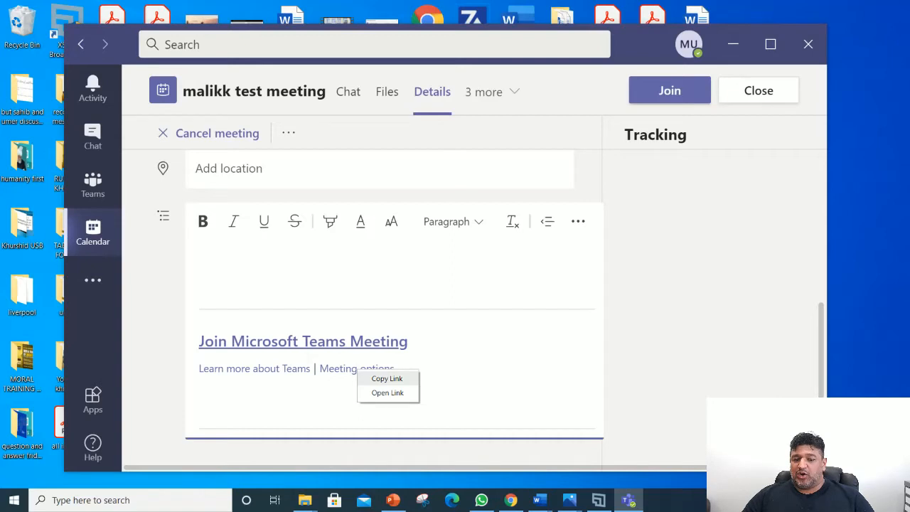
left_click(387, 393)
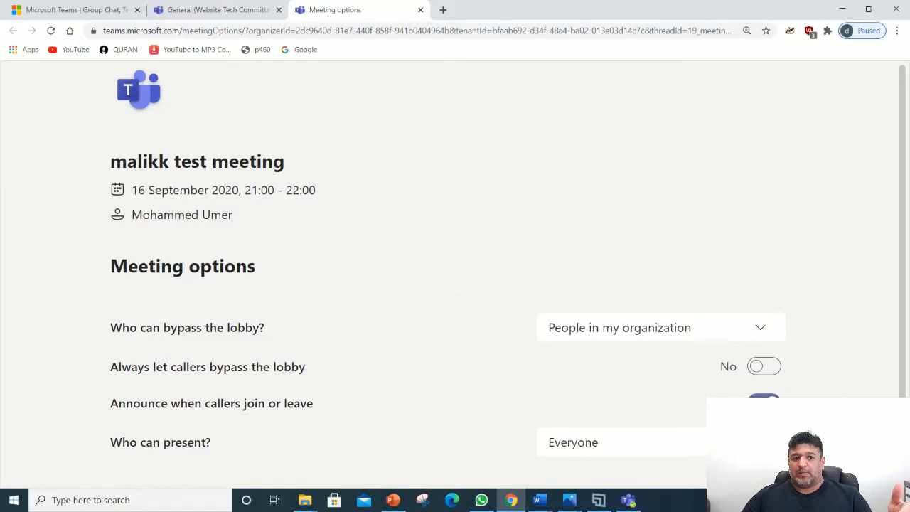
scroll(455, 285, "down", 1)
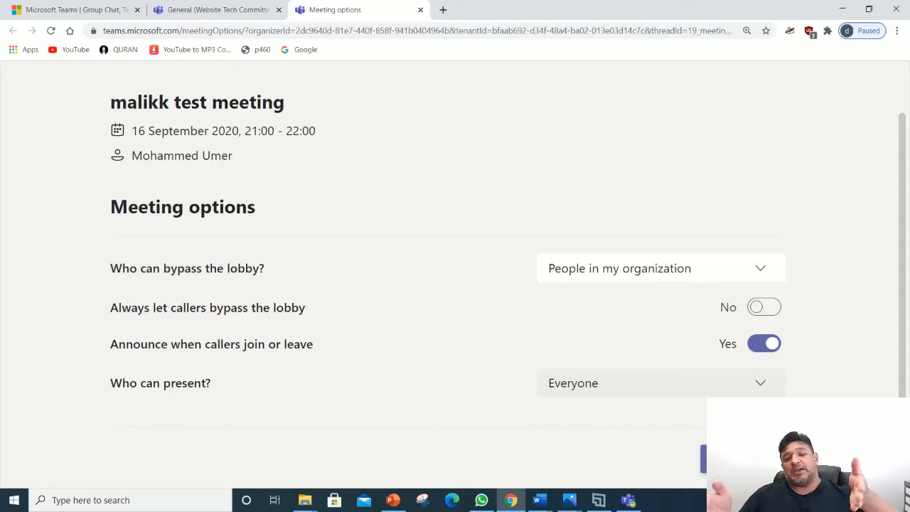
scroll(455, 270, "up", 1)
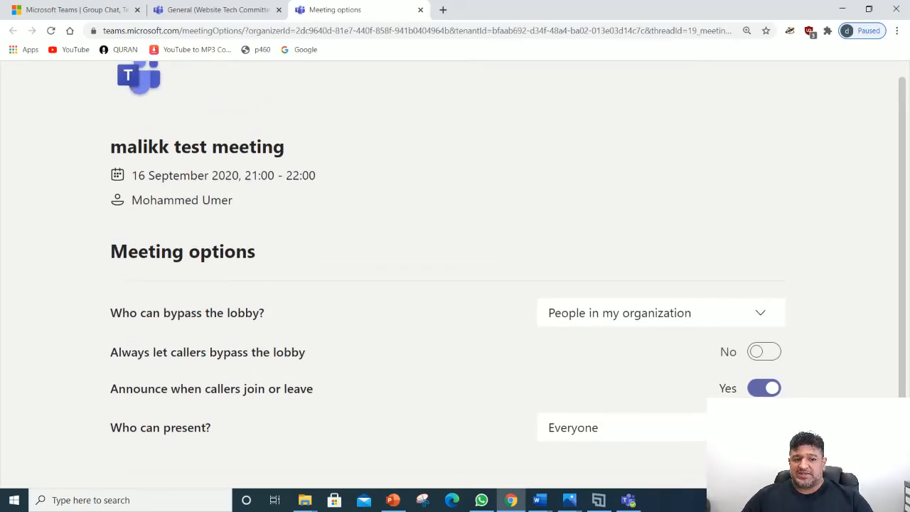
left_click_drag(132, 175, 233, 200)
left_click(320, 206)
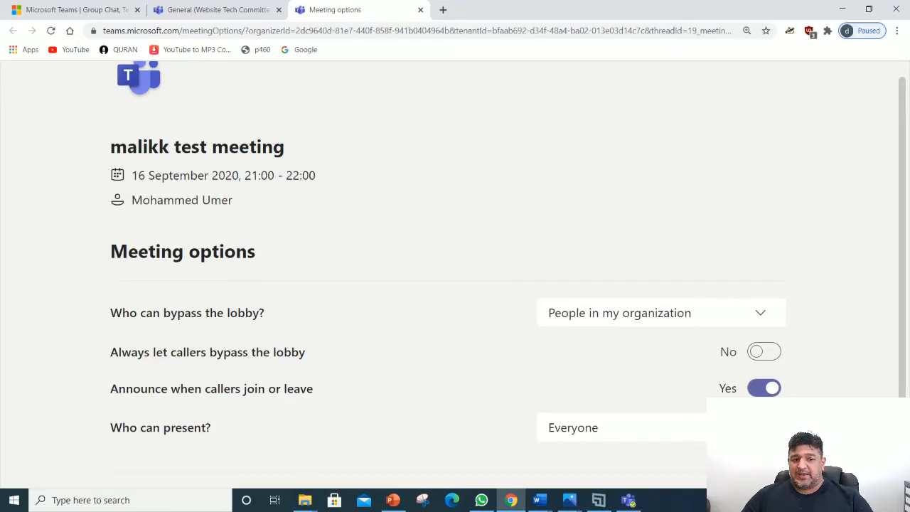
scroll(456, 270, "down", 2)
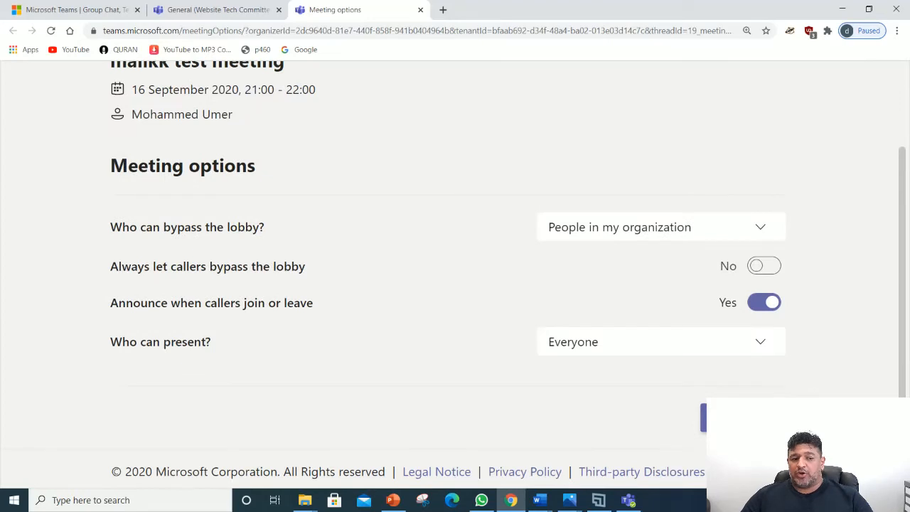
left_click_drag(111, 227, 264, 227)
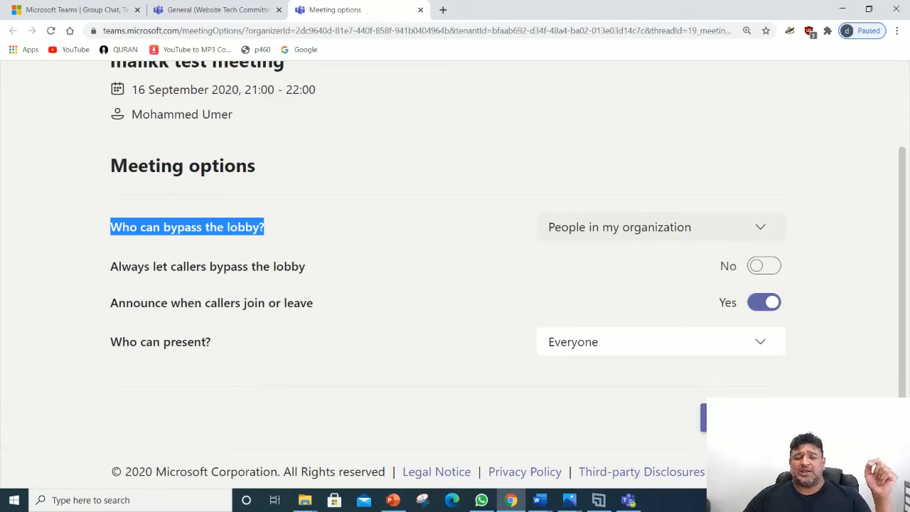
Step: Set lobby bypass to Everyone and switch 'Announce when callers join or leave' to No
left_click(662, 227)
left_click(661, 260)
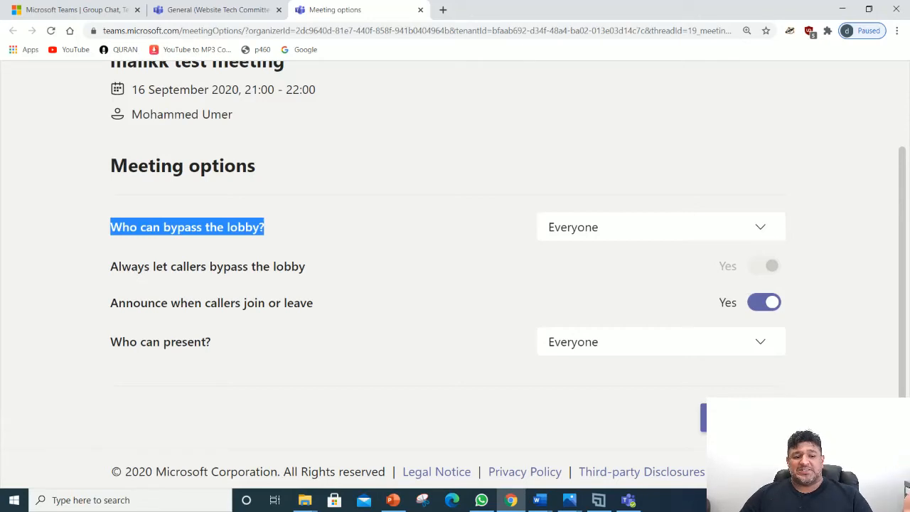
left_click_drag(110, 303, 313, 303)
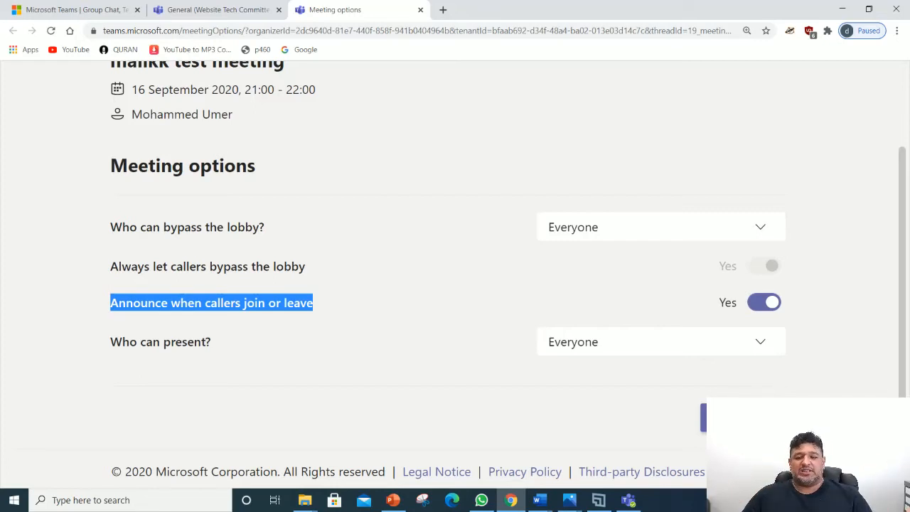
left_click(765, 303)
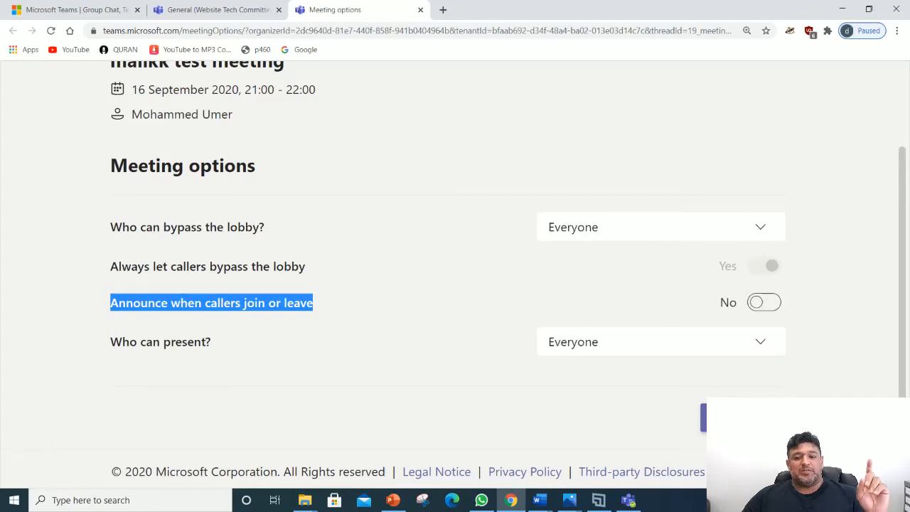
left_click(441, 355)
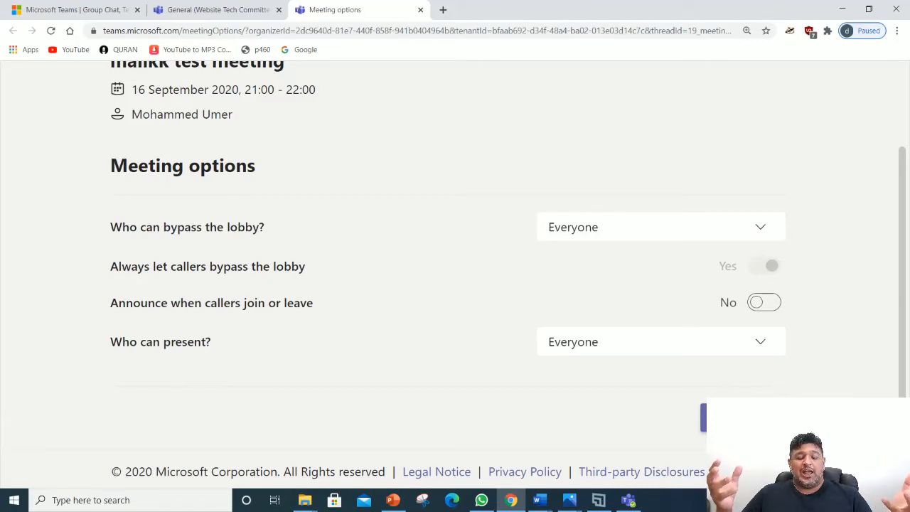
left_click(662, 342)
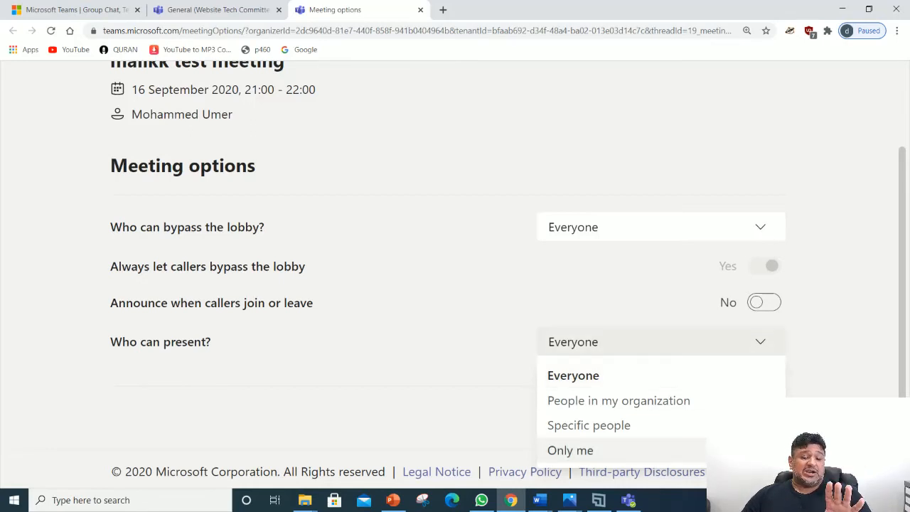
Step: Leave 'Who can present?' at Everyone and save the meeting options
left_click(573, 376)
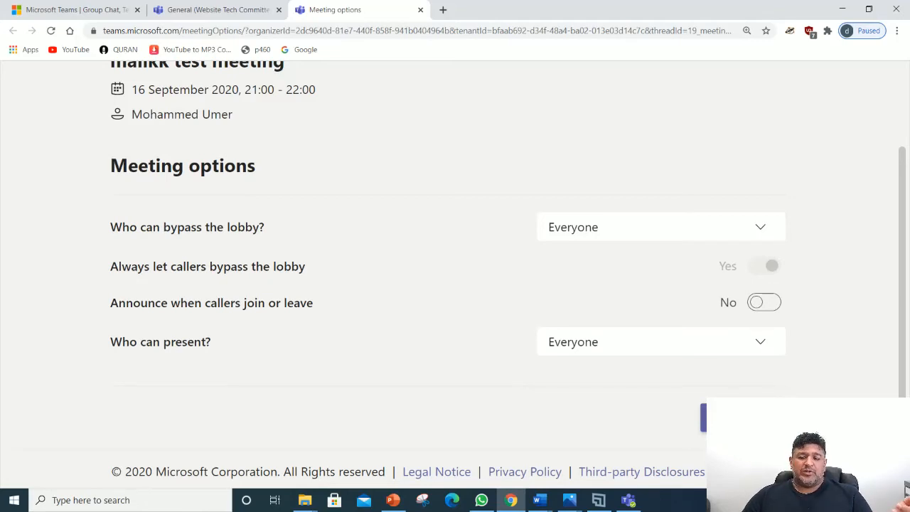
left_click(744, 418)
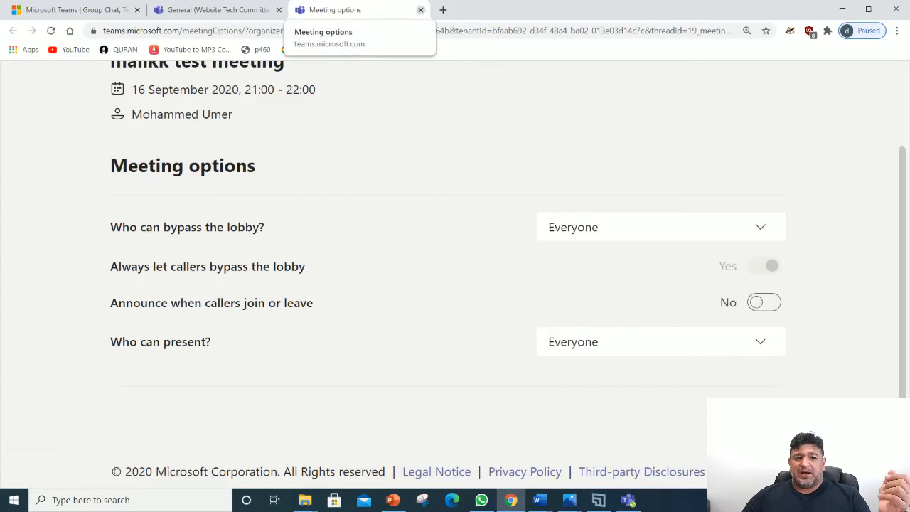
Step: Close the options tab, reopen malikk test meeting from the Calendar and its Meeting options link
left_click(420, 10)
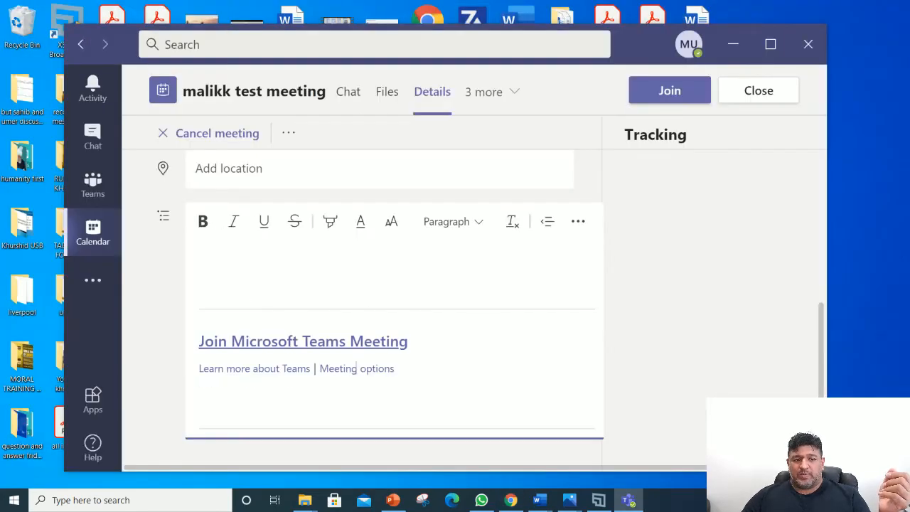
left_click(92, 185)
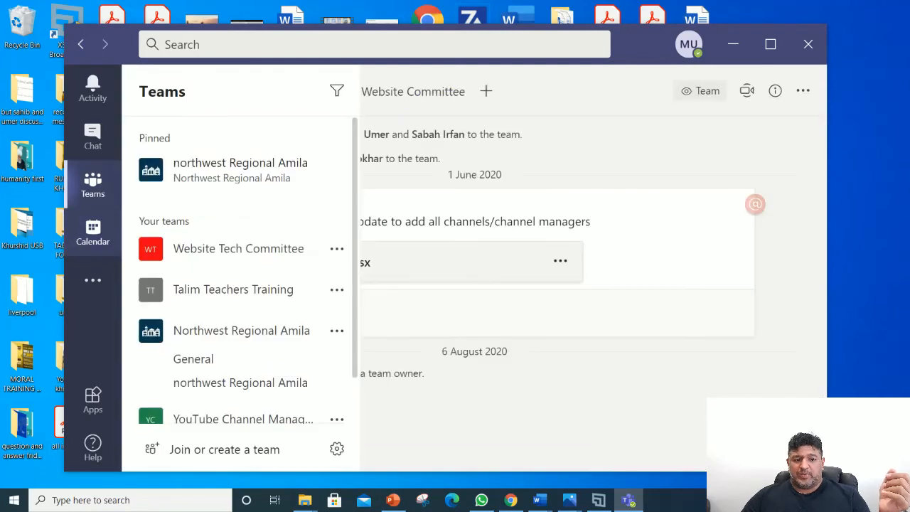
left_click(92, 233)
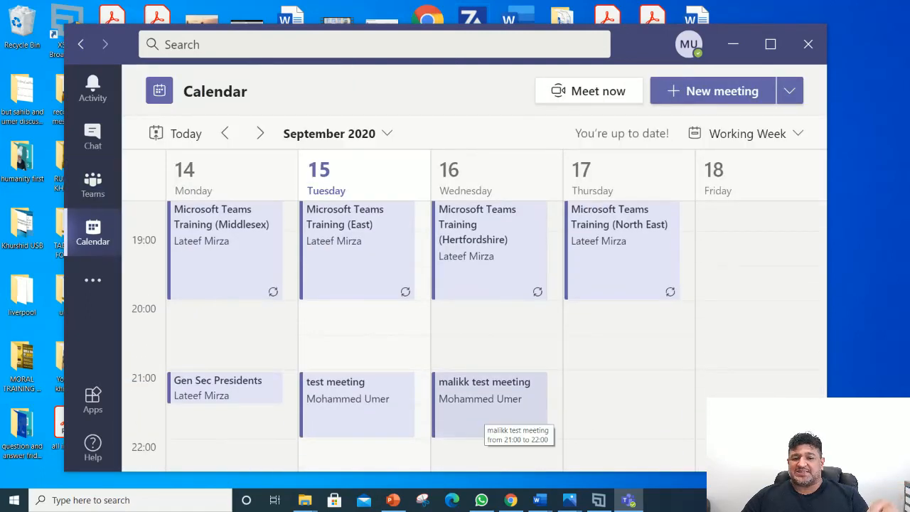
left_click(490, 421)
scroll(384, 306, "down", 5)
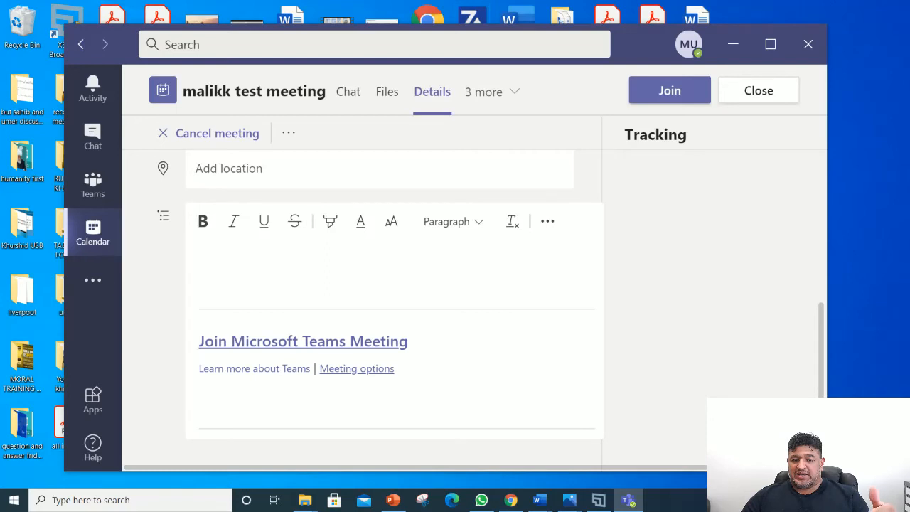
right_click(359, 368)
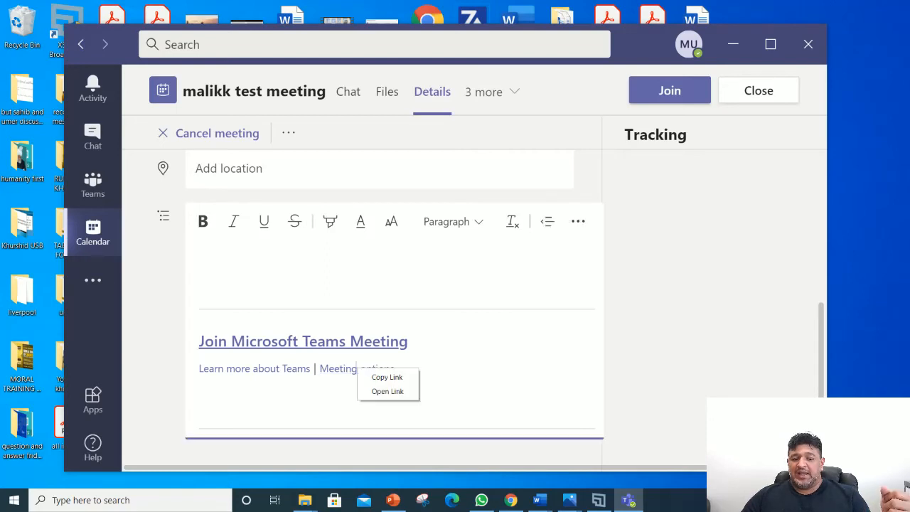
key("Escape")
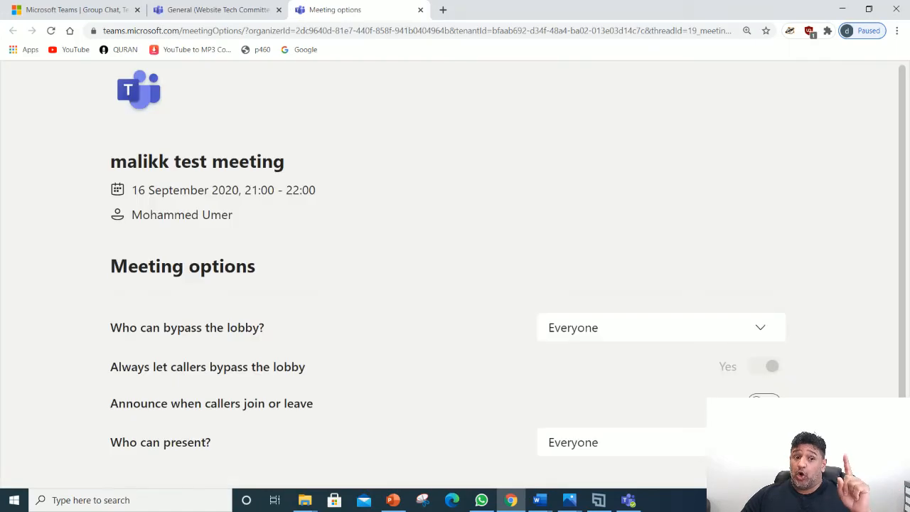
Step: Save the lobby options and close the Meeting options browser tab
scroll(455, 271, "down", 2)
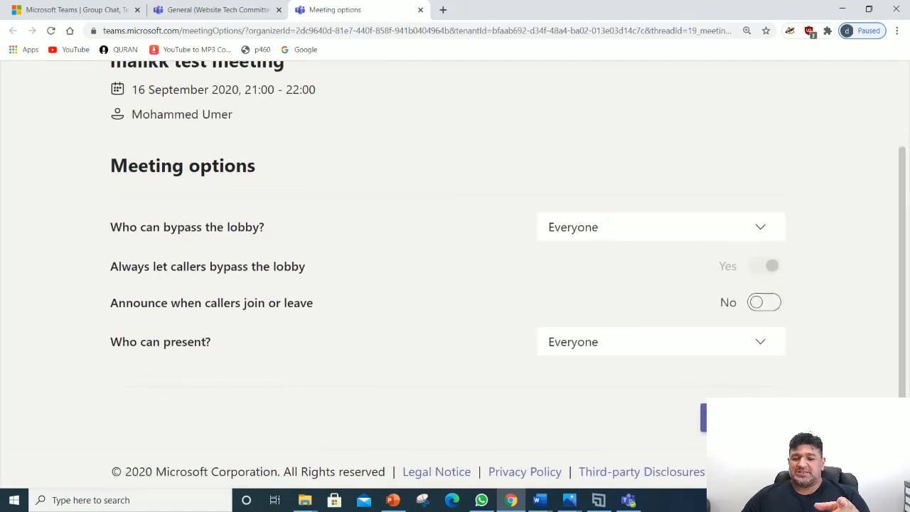
left_click(743, 417)
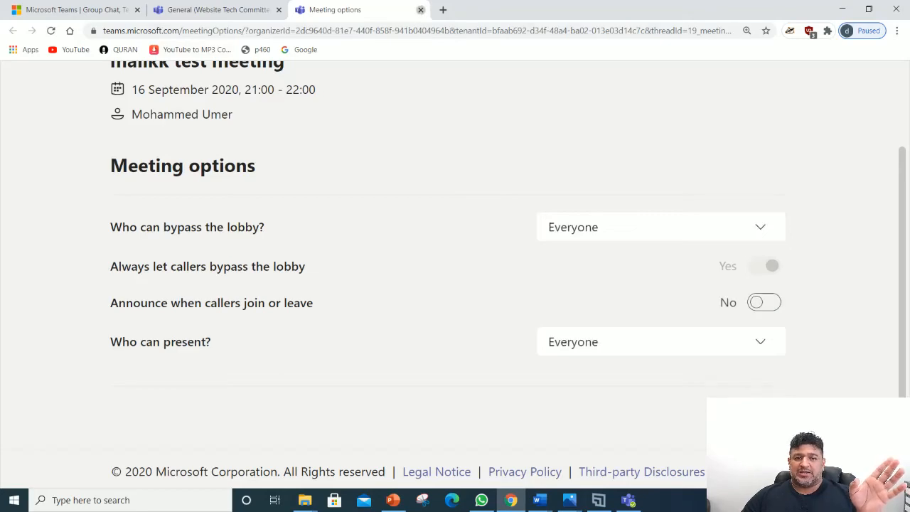
left_click(420, 9)
Step: Return to the Teams Calendar and open malikk test meeting's description with its links
left_click(842, 8)
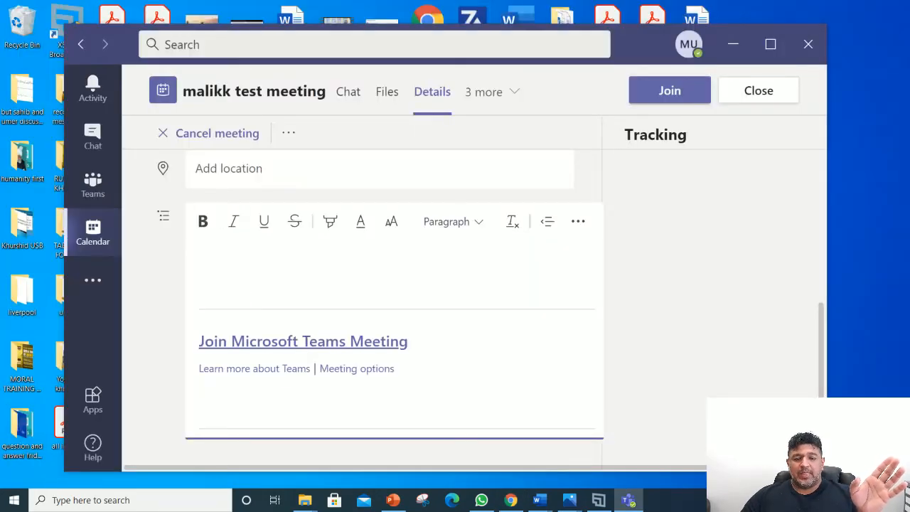
left_click(92, 185)
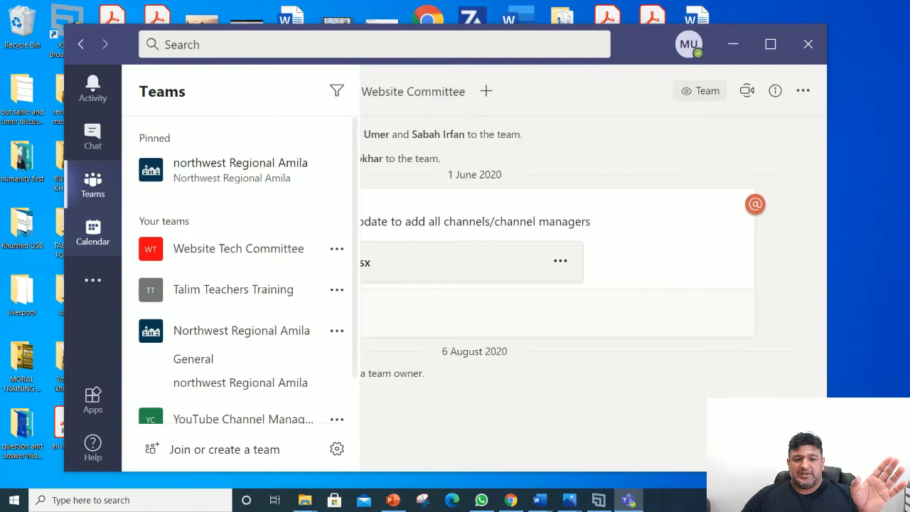
left_click(93, 233)
scroll(364, 299, "down", 5)
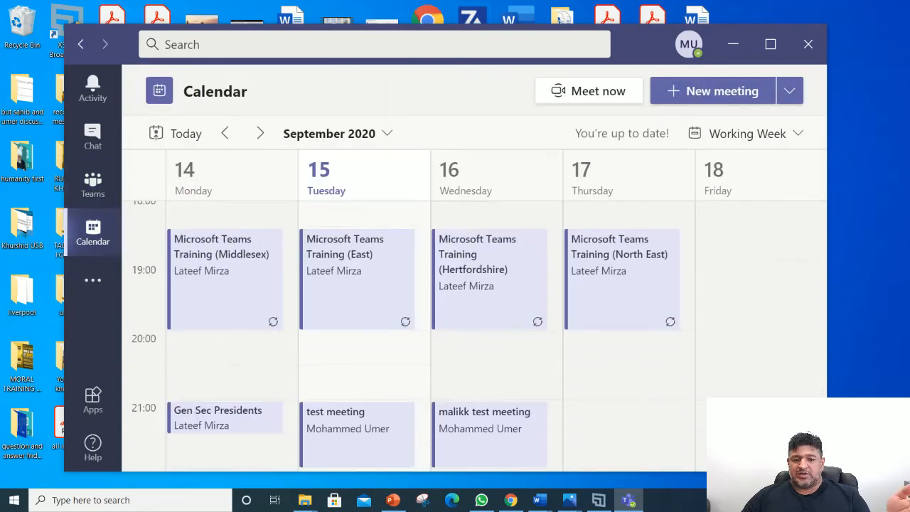
left_click(491, 306)
scroll(363, 299, "down", 4)
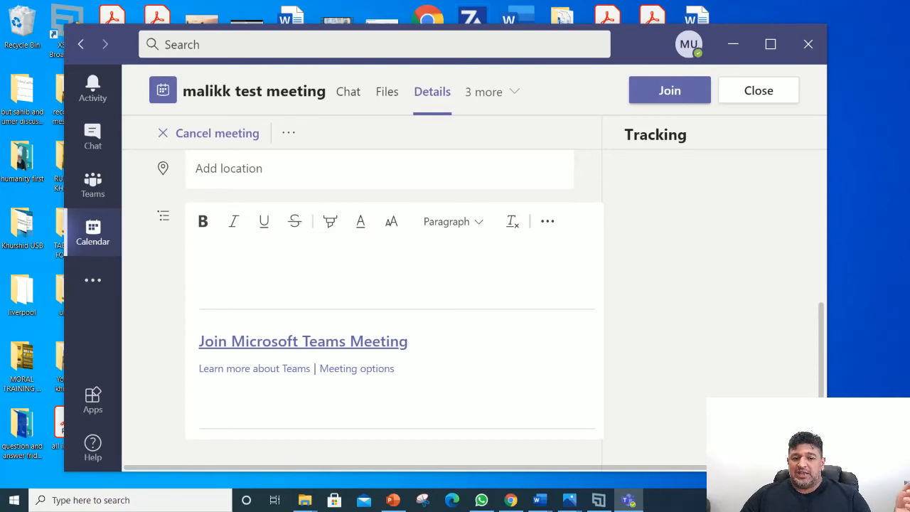
Step: Copy the 'Join Microsoft Teams Meeting' link from the invitation text
left_click(339, 341)
right_click(336, 343)
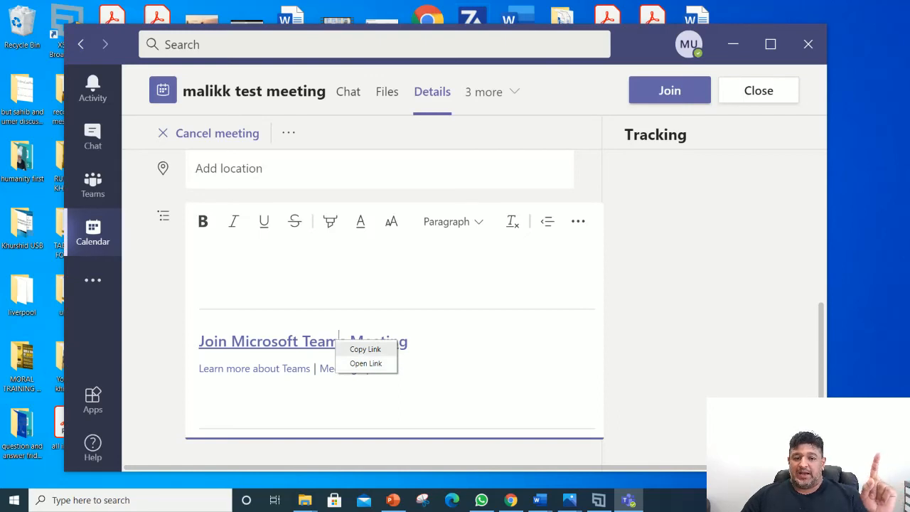
left_click(365, 349)
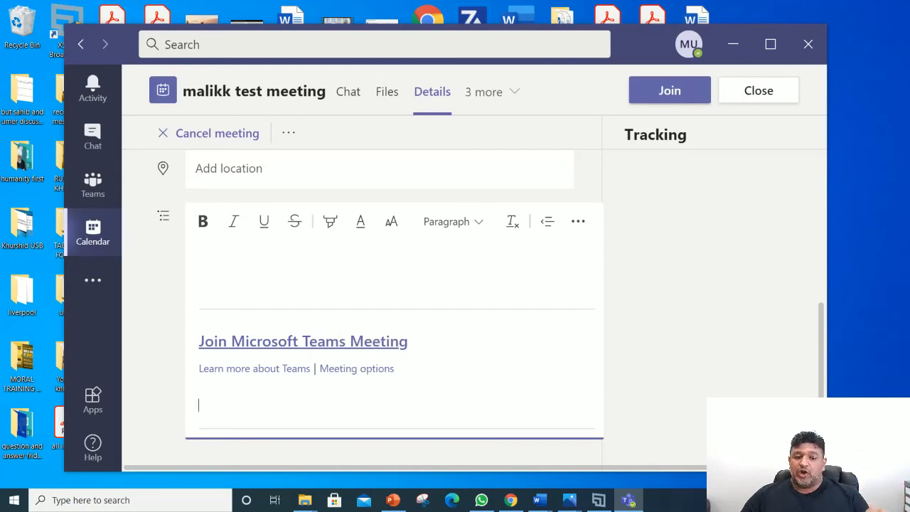
right_click(371, 369)
left_click(397, 410)
right_click(308, 342)
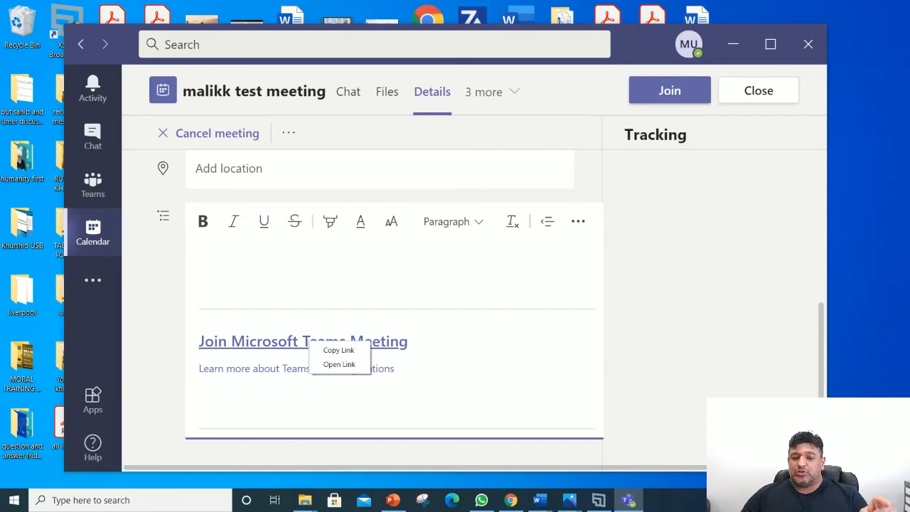
left_click(338, 350)
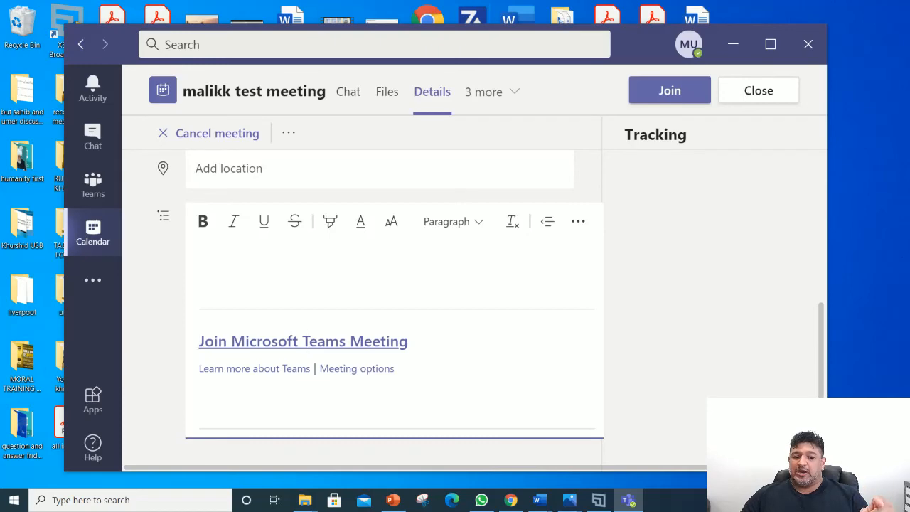
Step: Delete the old meeting link so Document1 is blank
mouse_move(538, 500)
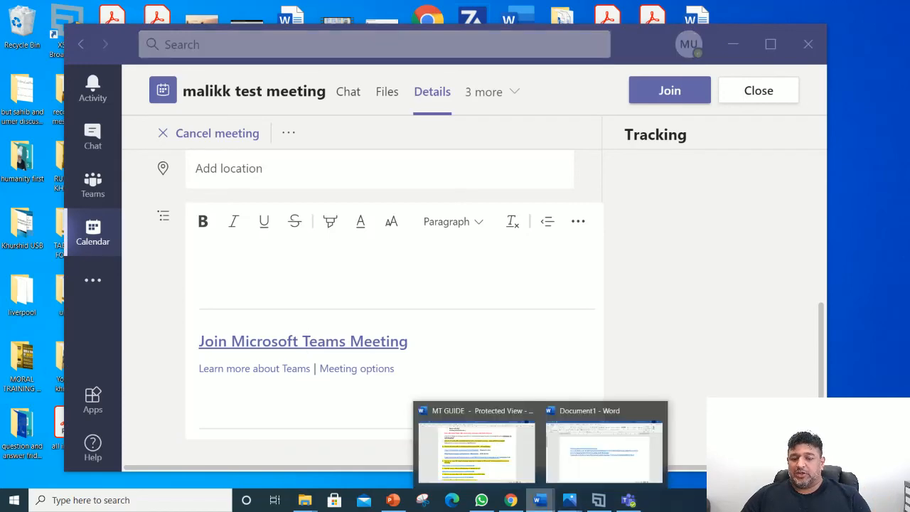
left_click(605, 451)
key("ctrl+a")
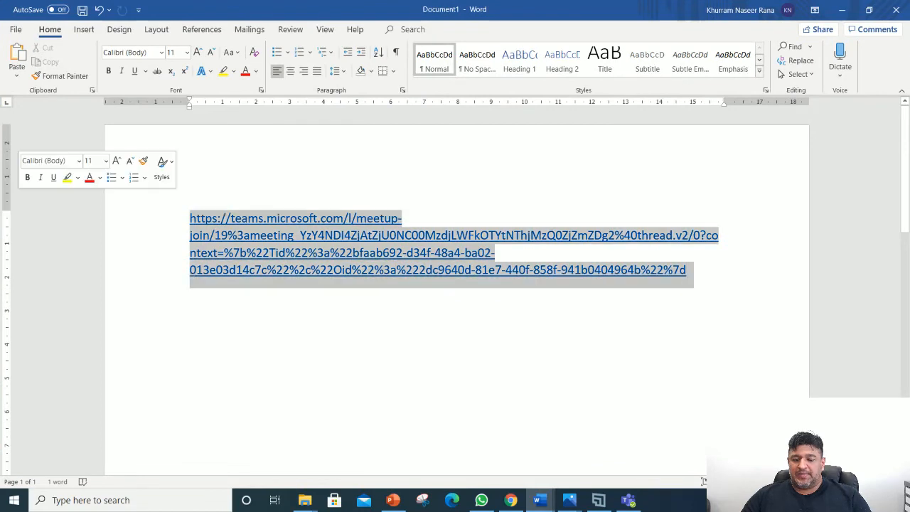
key("Delete")
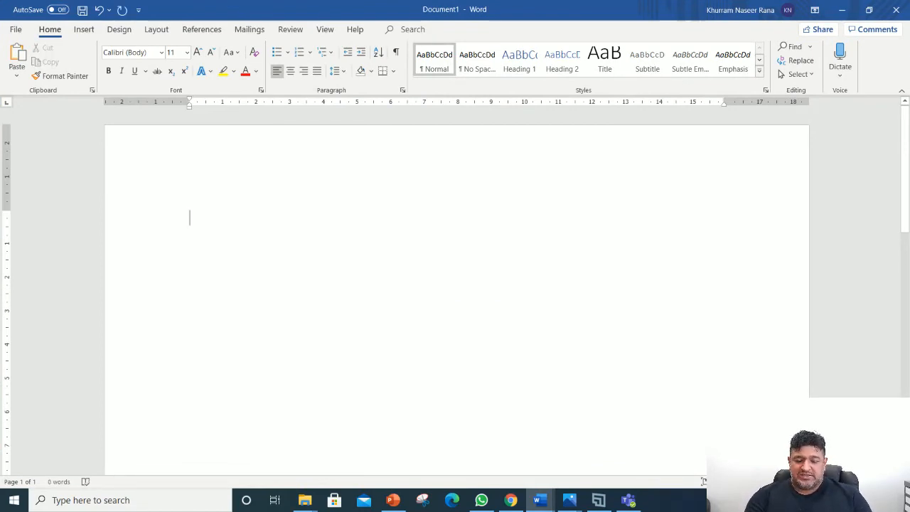
Step: Paste the Teams join link as a hyperlink into a new Document2
key("ctrl+n")
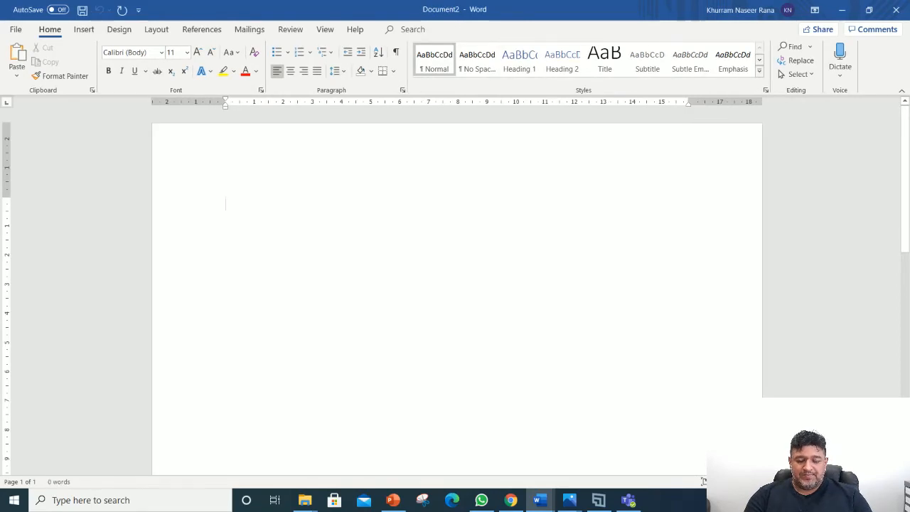
type("https://teams.microsoft.com/l/meetup-join/19%3ameeting_ZDBjYTE1YWQtNmQ2Mi00MDUwLWE5ZTQtZDlkMTZmYjg3YWVl%40thread.v2/0?context=%7b%22Tid%22%3a%22bfaab692-d34f-48a4-ba02-013e03d14c7c%22%2c%22Oid%22%3a%222dc9640d-81e7-440f-858f-941b0404964b%22%7d")
key("Return")
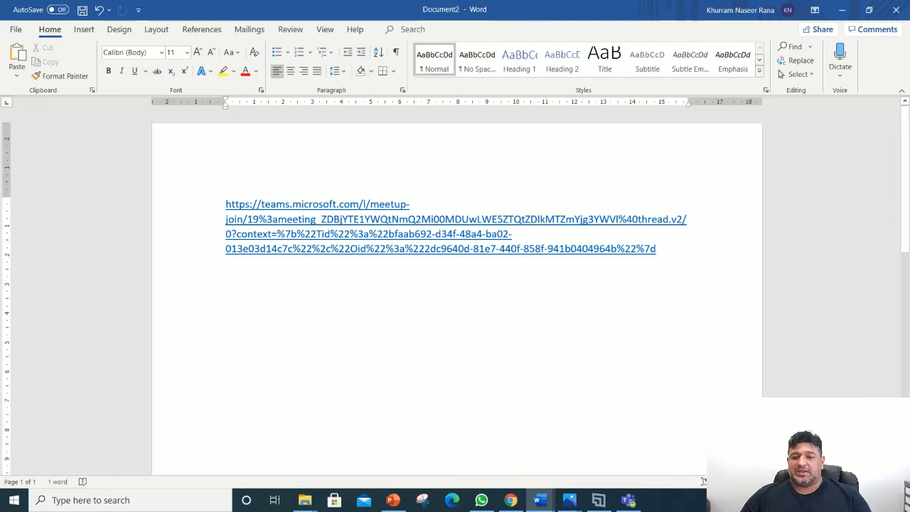
Step: Copy the pasted join link again and minimise Document2
key("ctrl+a")
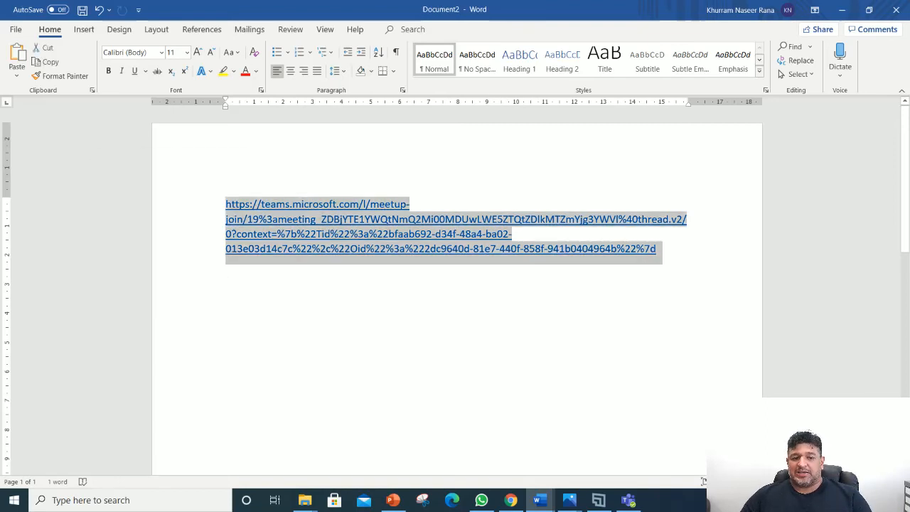
right_click(297, 225)
left_click(324, 251)
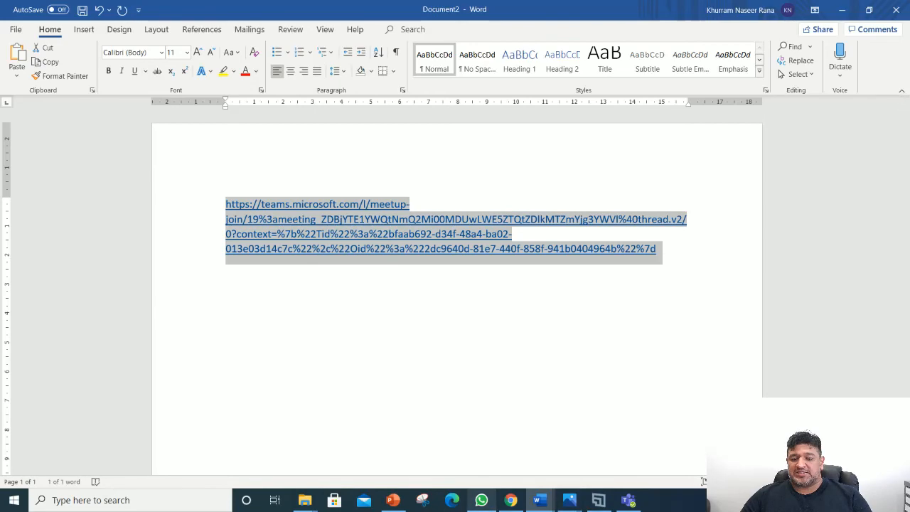
left_click(482, 500)
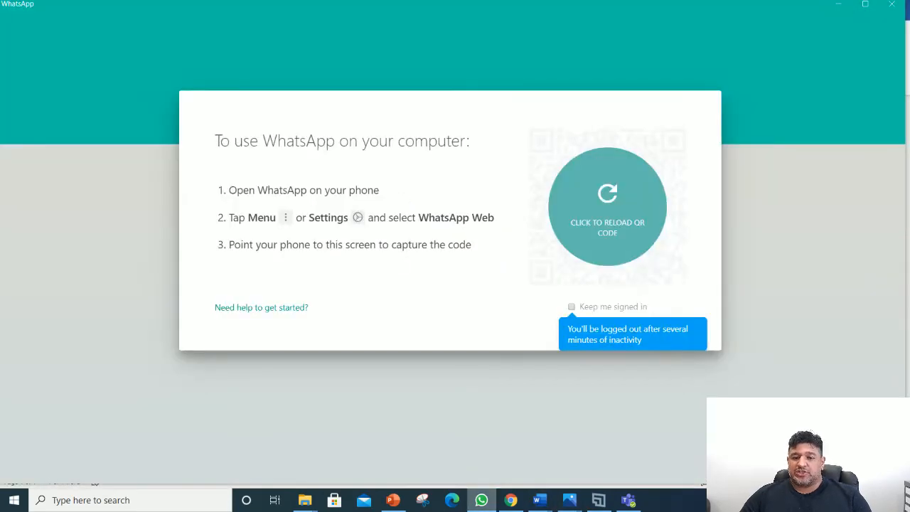
left_click(482, 500)
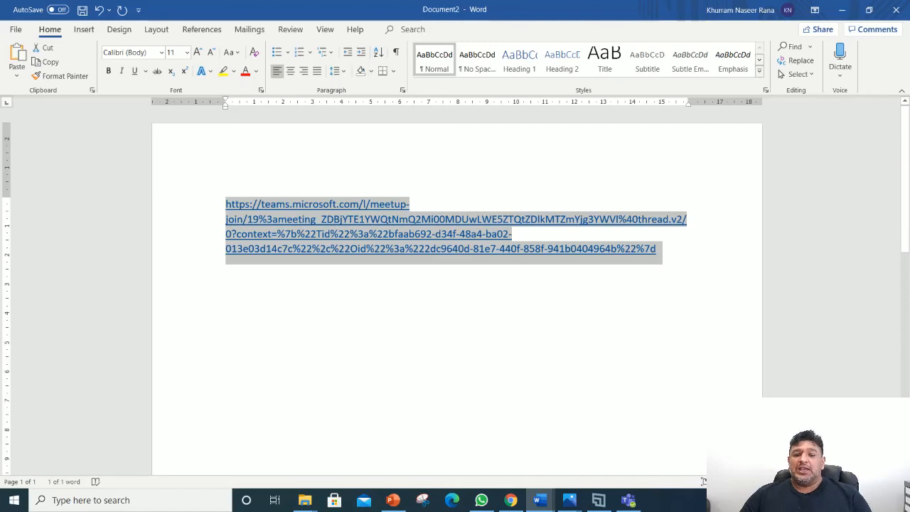
left_click(410, 204)
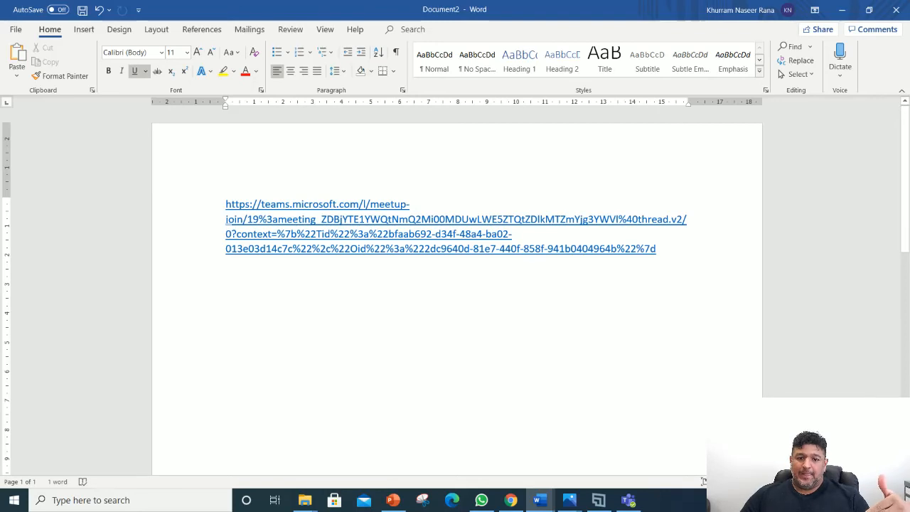
left_click(843, 10)
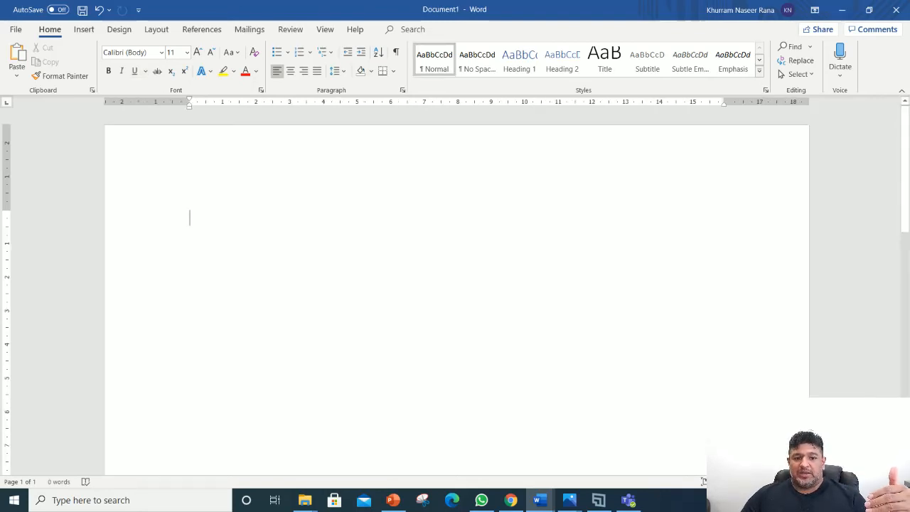
Step: Minimise Document1 and OBS, then bring the MT GUIDE Word document forward
left_click(843, 10)
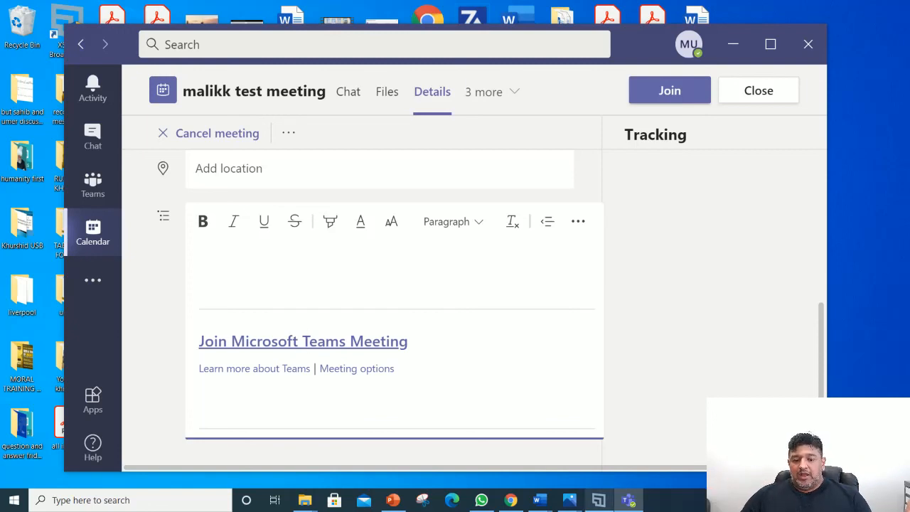
left_click(599, 501)
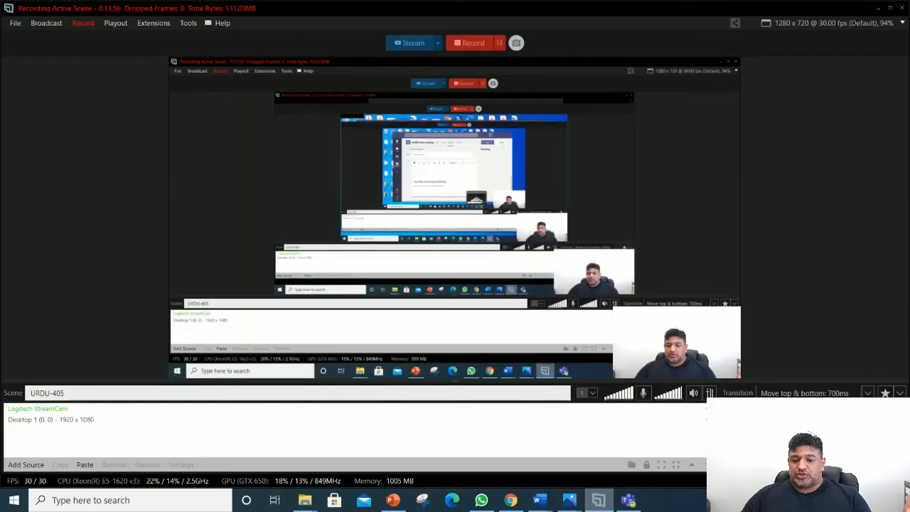
left_click(599, 500)
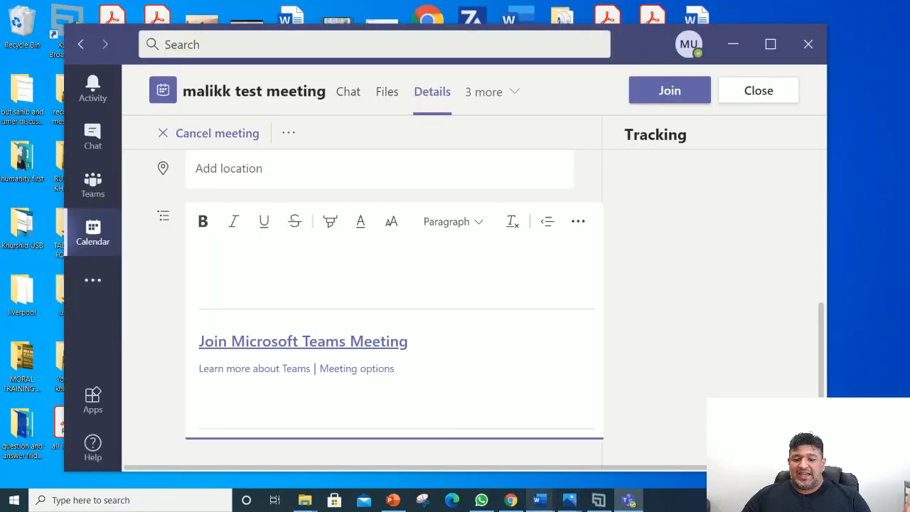
mouse_move(539, 500)
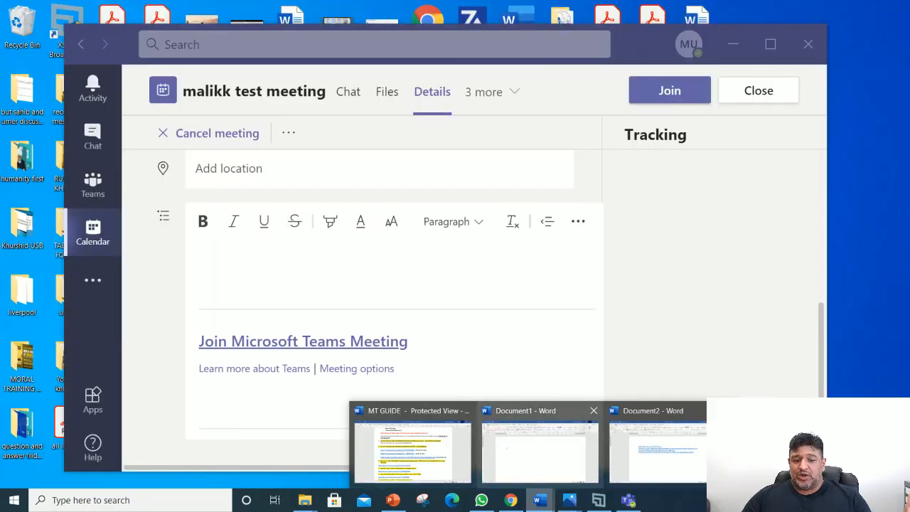
left_click(413, 438)
Step: Scroll MT GUIDE to its numbered Teams topics list and briefly highlight item 3's heading
scroll(455, 235, "down", 10)
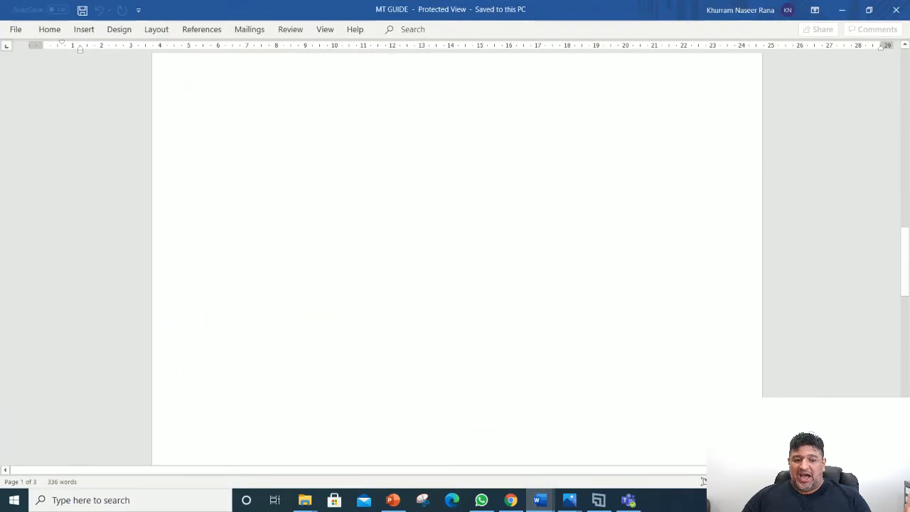
scroll(455, 235, "down", 8)
scroll(455, 234, "up", 1)
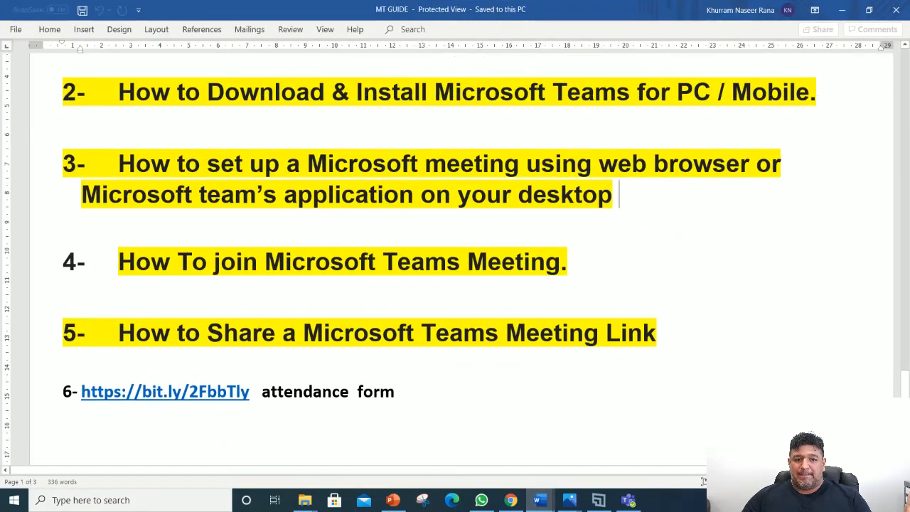
left_click_drag(120, 164, 629, 198)
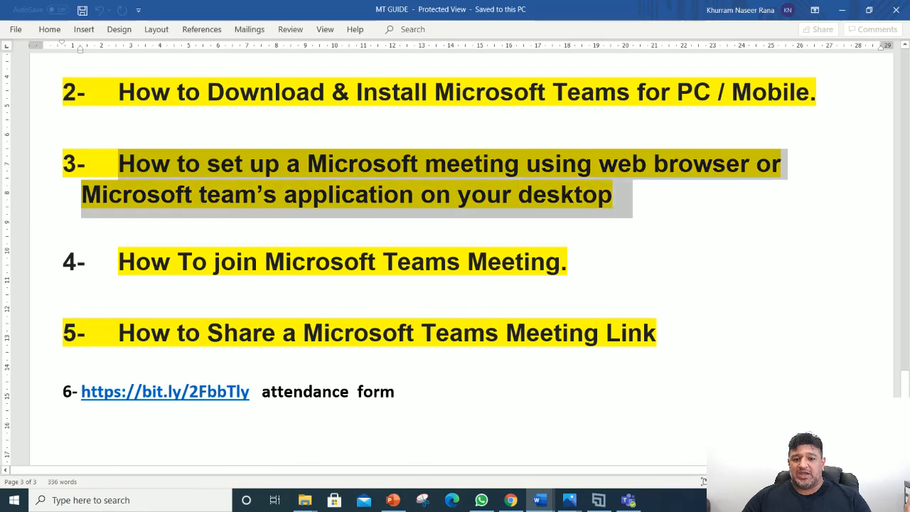
left_click(44, 228)
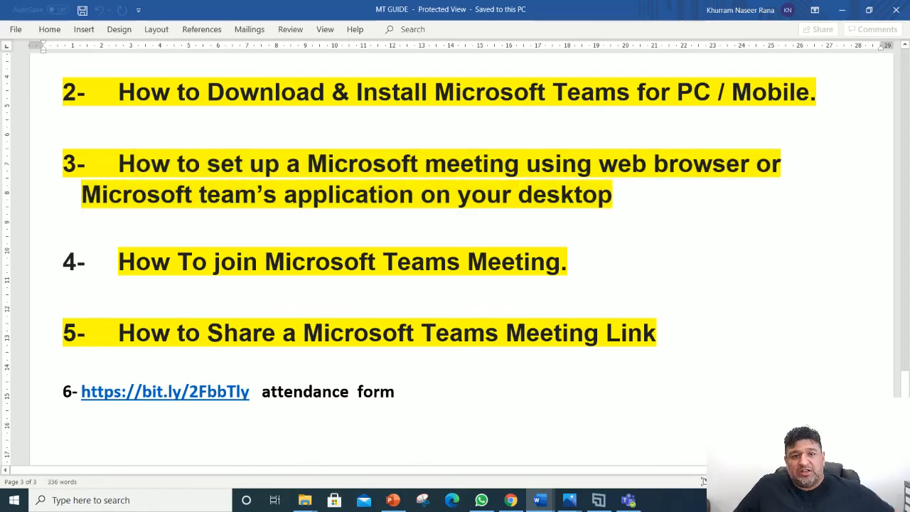